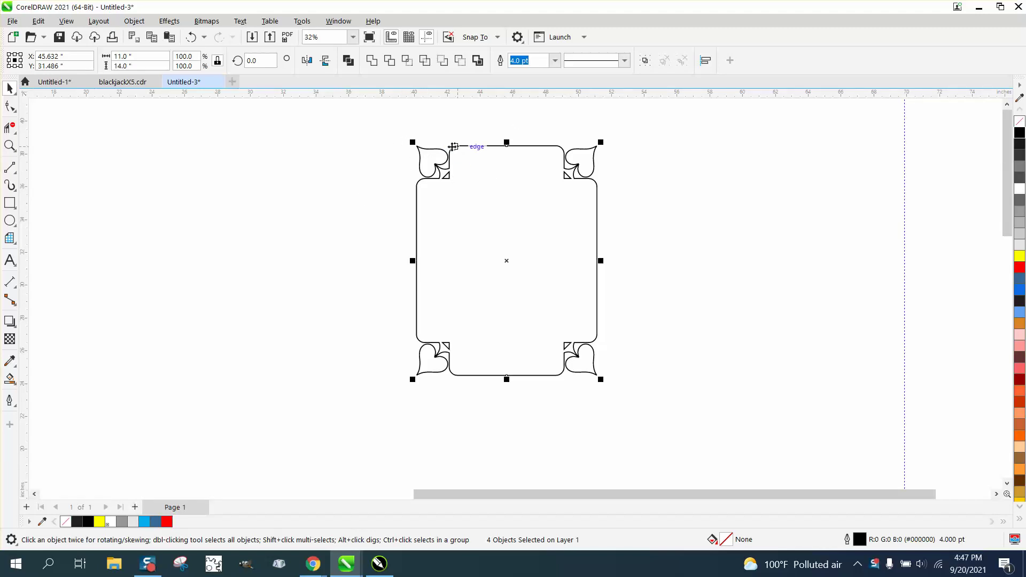
Create a filled shape from the inside of the red frame with corner squares using Smart Fill, and move it above the page
scroll(419, 207, down, 1)
scroll(420, 208, down, 2)
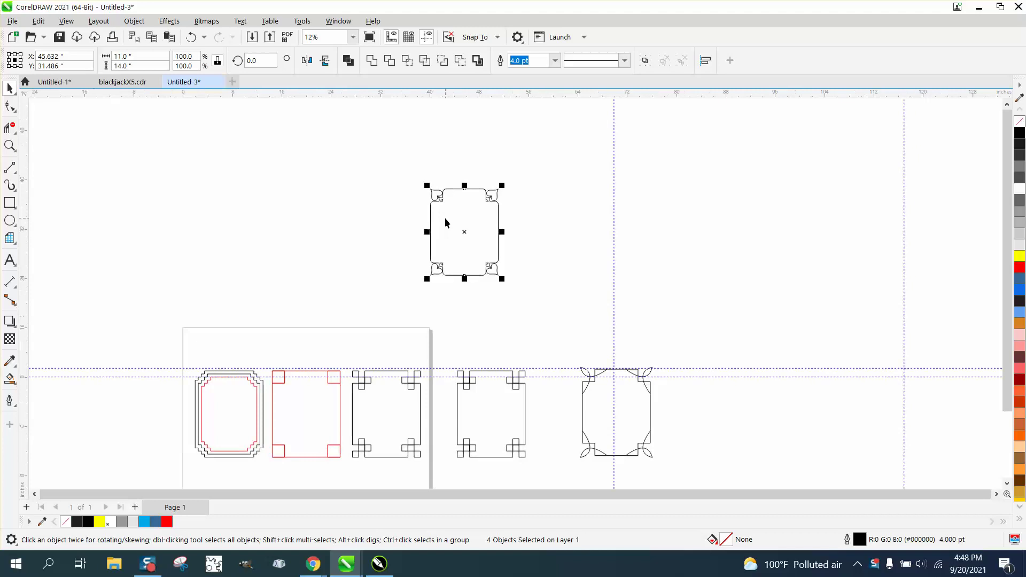
click(10, 379)
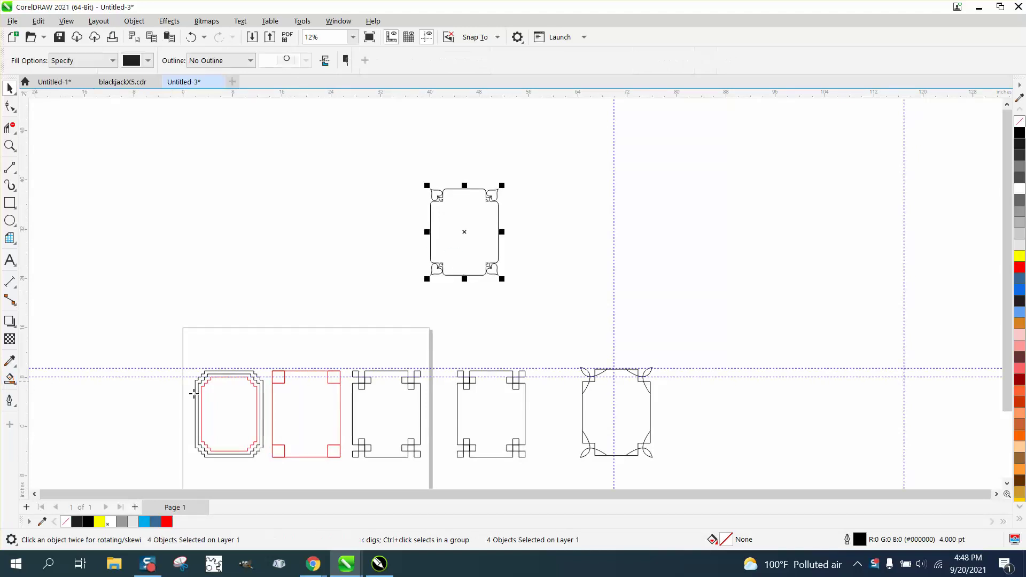
click(299, 408)
key(Up)
key(Up)
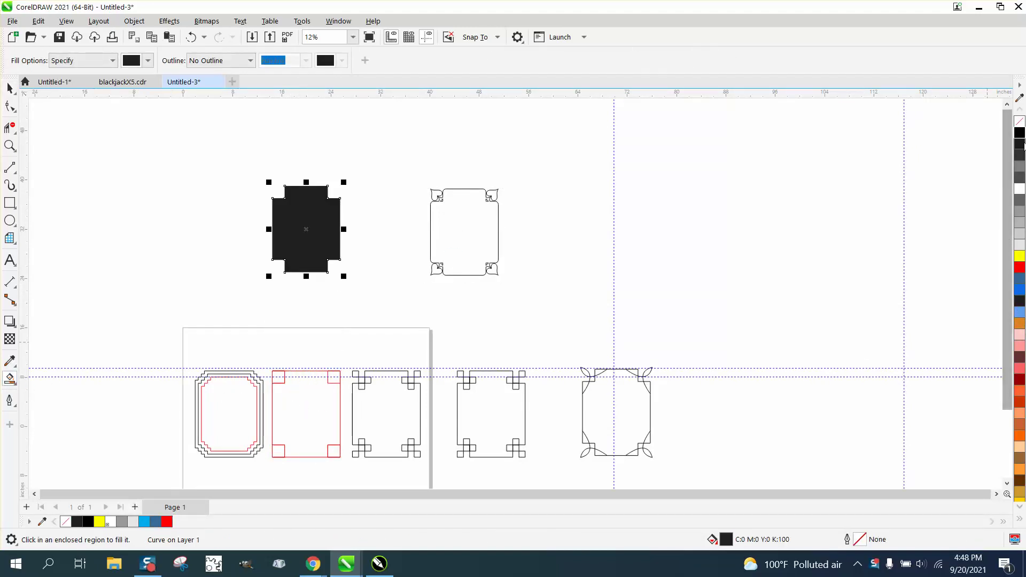
Remove the new notched shape's fill and give it a black outline
click(1019, 123)
right_click(1020, 132)
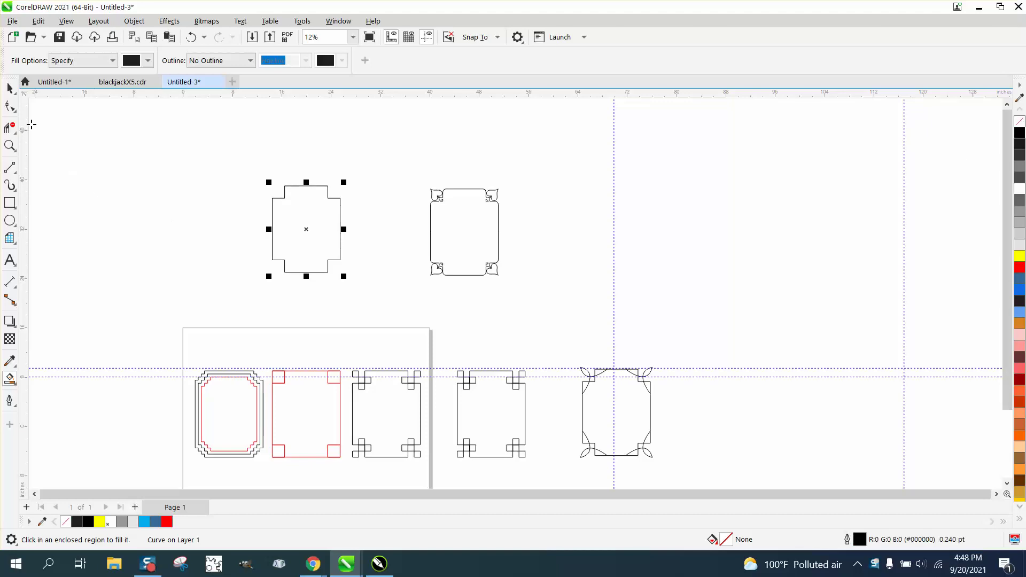
click(10, 88)
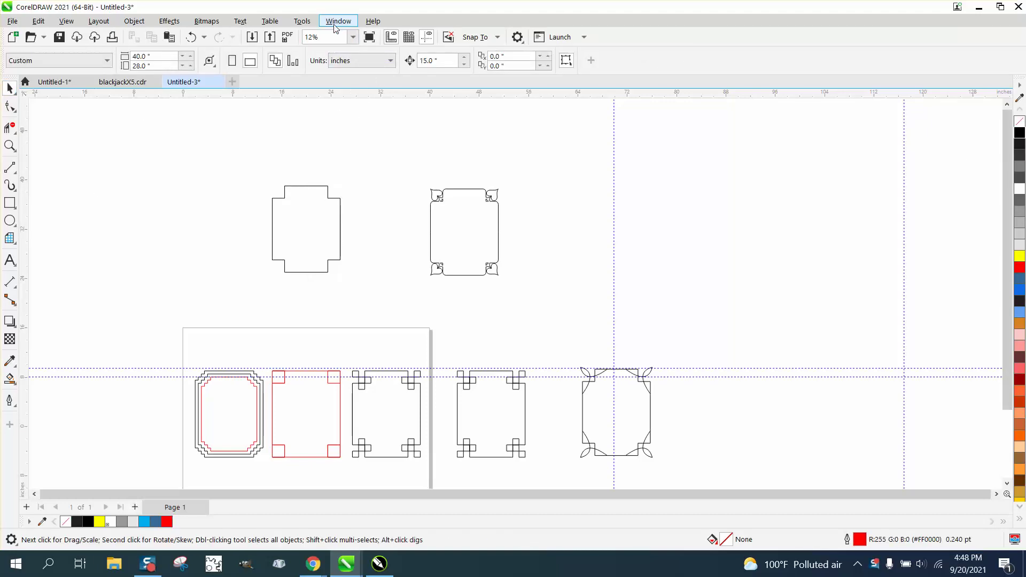
Insert the spade glyph from the Times New Roman symbols beside the ornate frame with spade corners
click(240, 21)
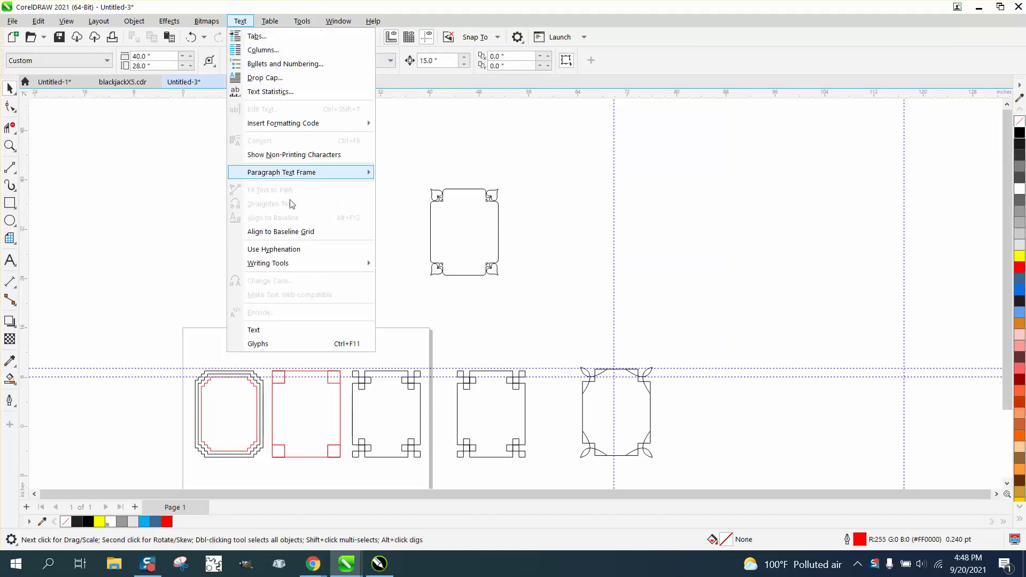
click(304, 345)
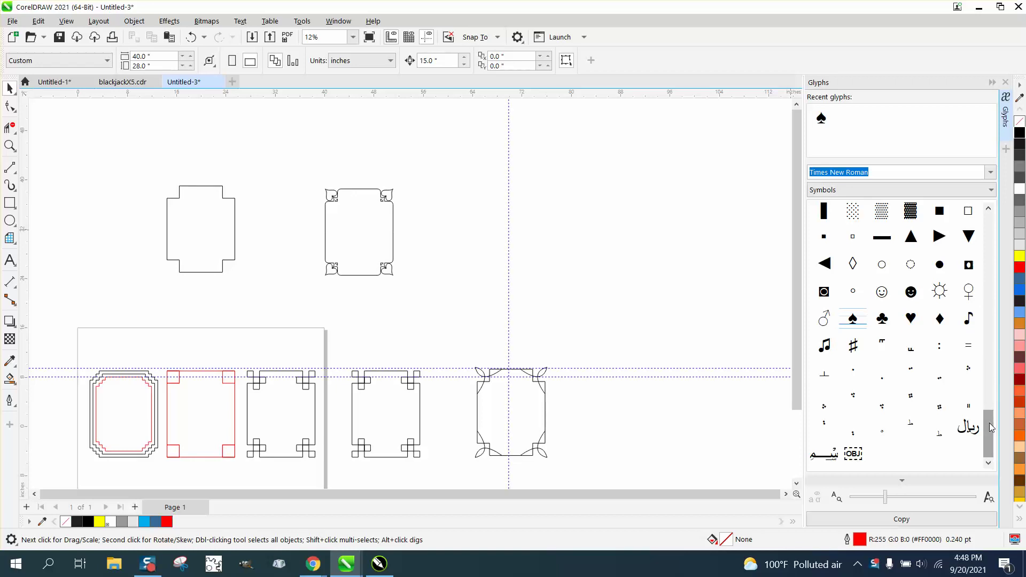
mouse_move(990, 412)
mouse_down()
mouse_move(997, 287)
mouse_move(989, 432)
mouse_up()
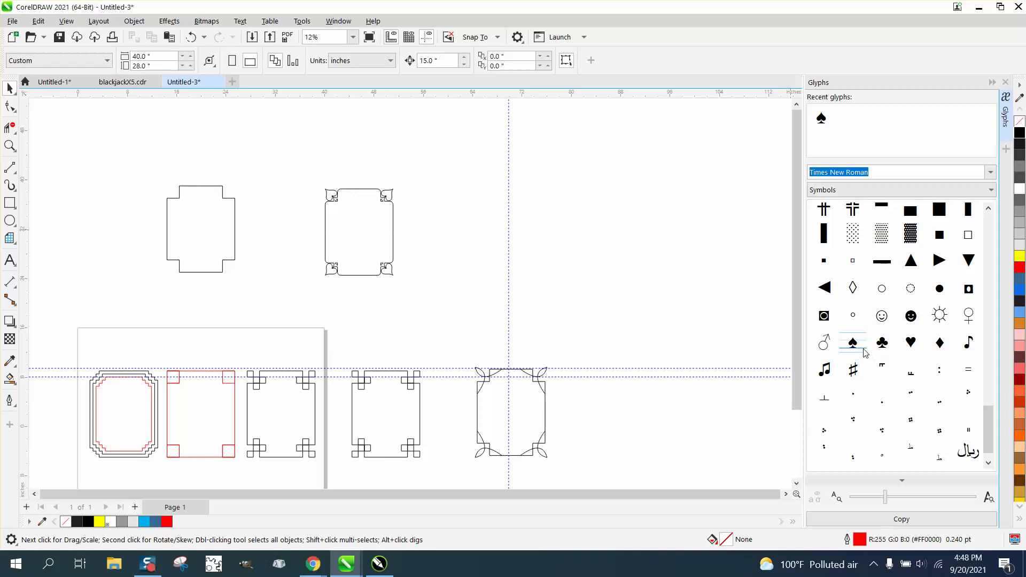
drag(856, 347, 492, 260)
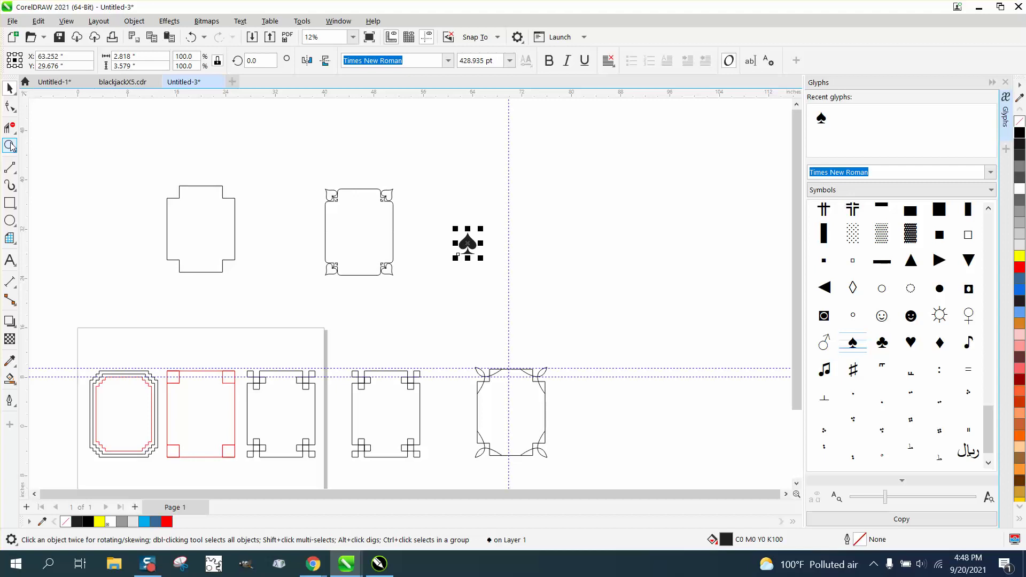
Give the spade a black outline without fill and place it beside the notched frame, scaled to about 2.3 by 2.9 inches
click(1020, 121)
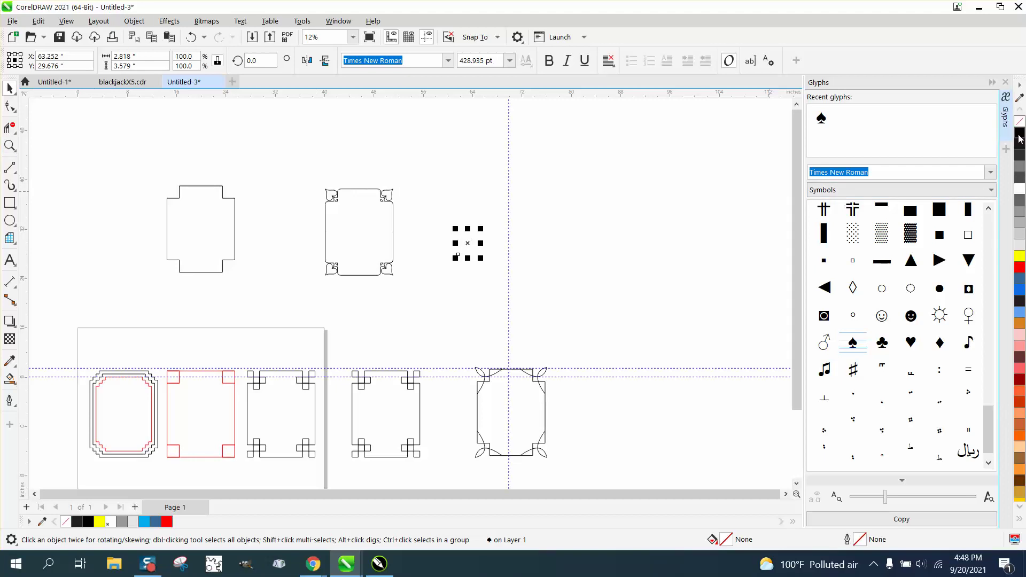
right_click(1020, 133)
click(10, 146)
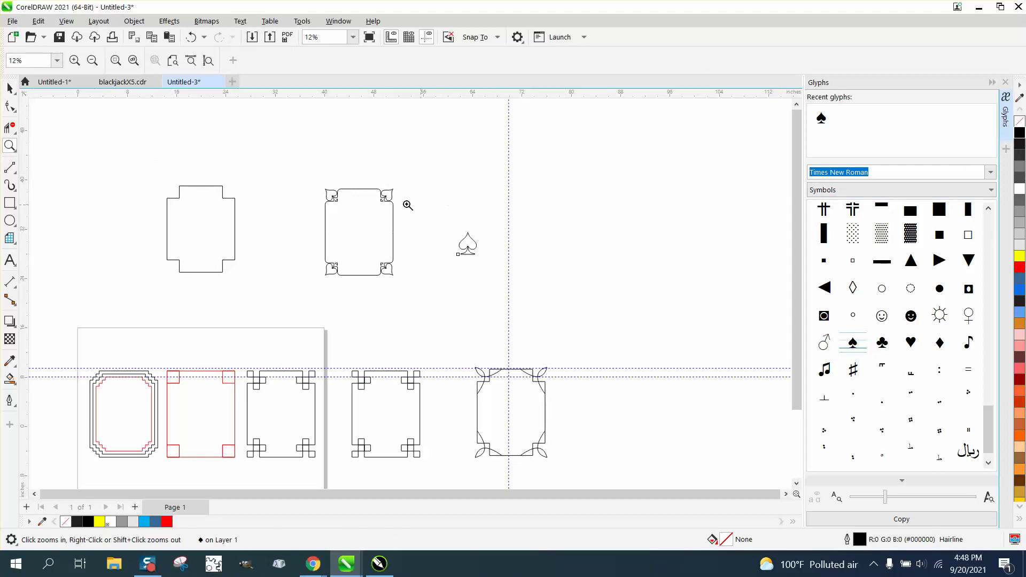
click(10, 88)
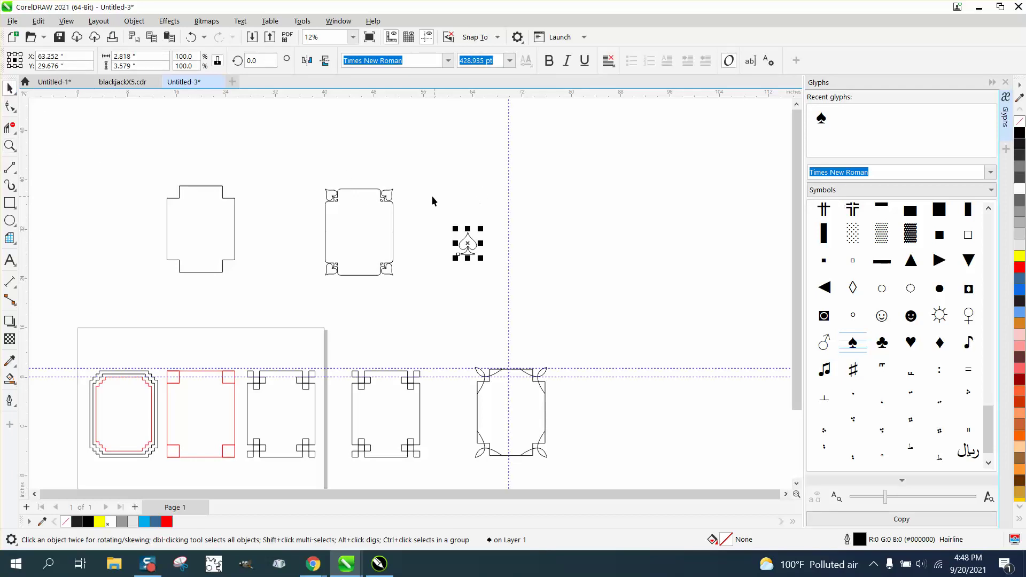
drag(469, 243, 275, 195)
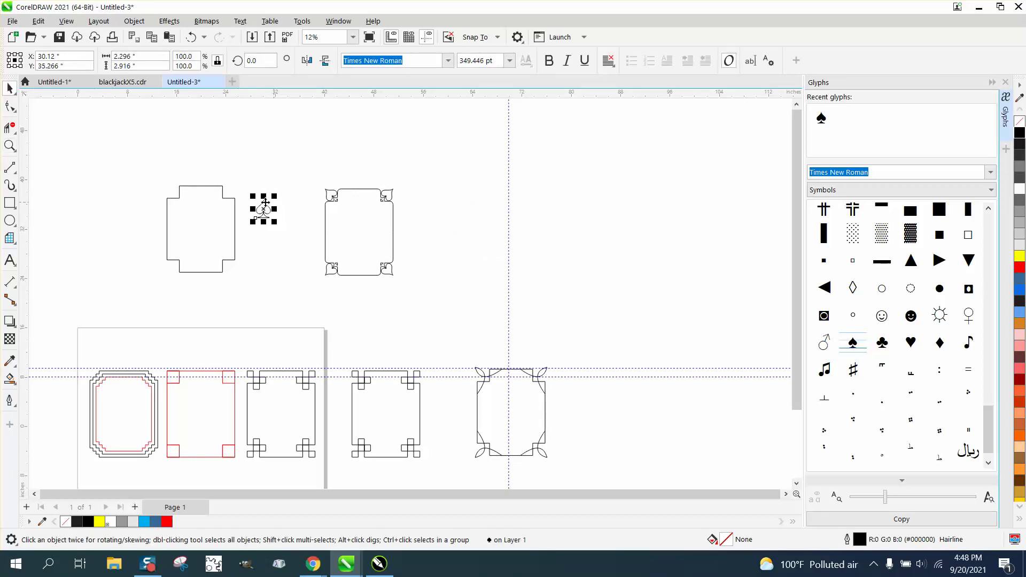
Move the row of five existing frames down, clear of the page
drag(146, 170, 307, 280)
scroll(296, 282, down, 1)
drag(103, 323, 572, 444)
key(Down)
key(Down)
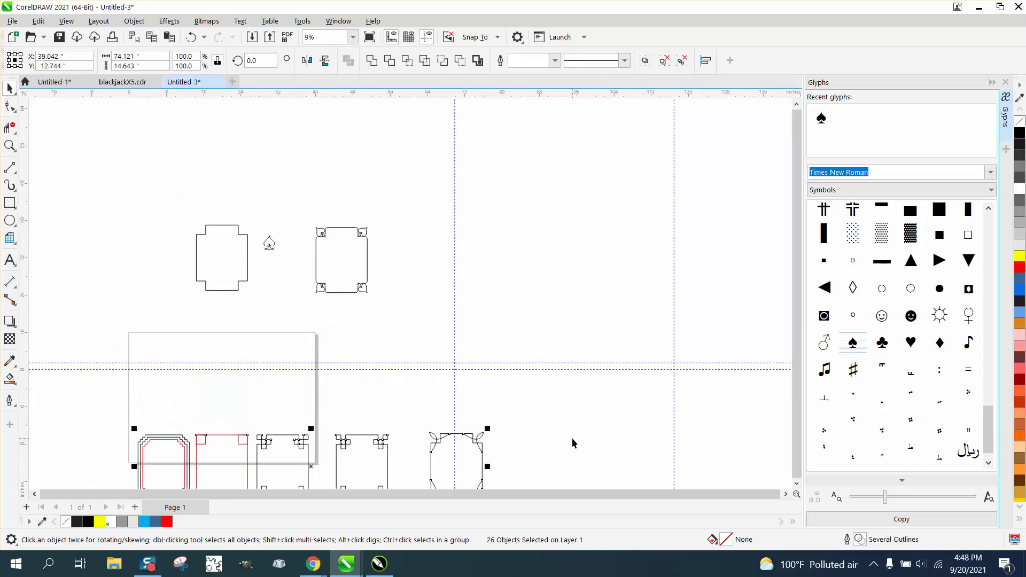
Move the notched frame and spade down onto the page, with the spade centred inside the frame
drag(169, 206, 310, 316)
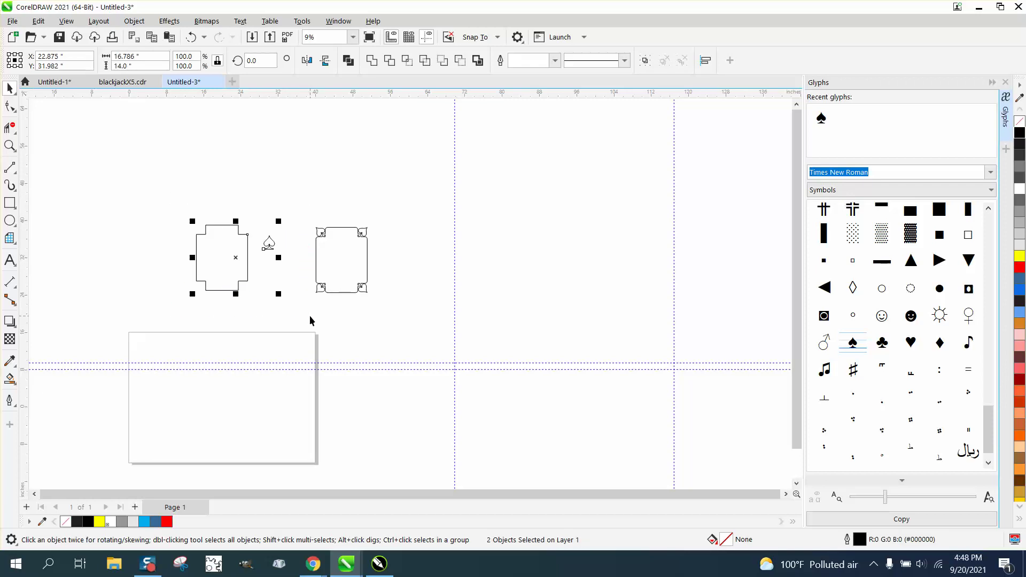
key(Down)
key(Down)
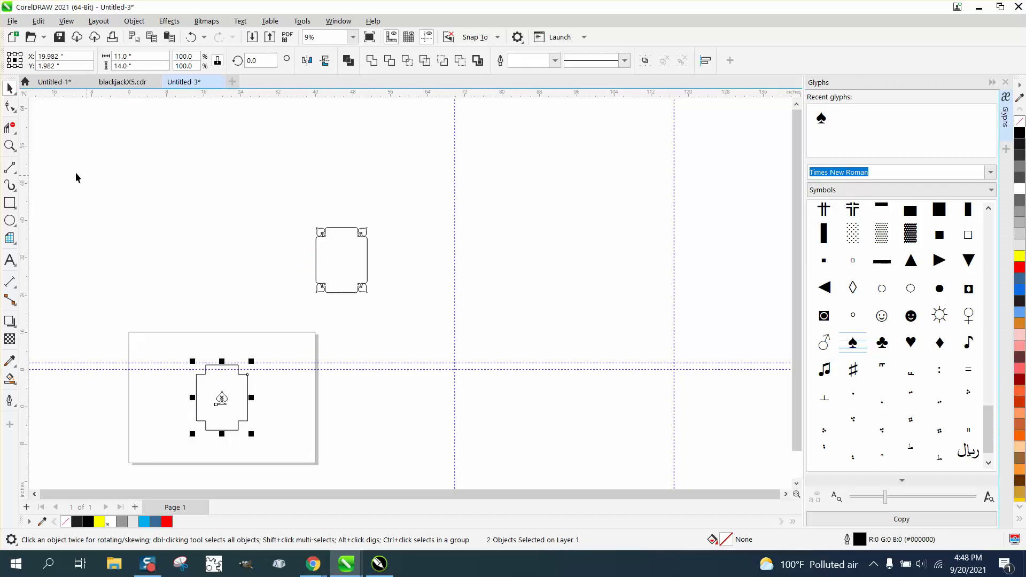
Rotate the spade inside the notched frame by 45 degrees
key(z)
drag(158, 358, 351, 448)
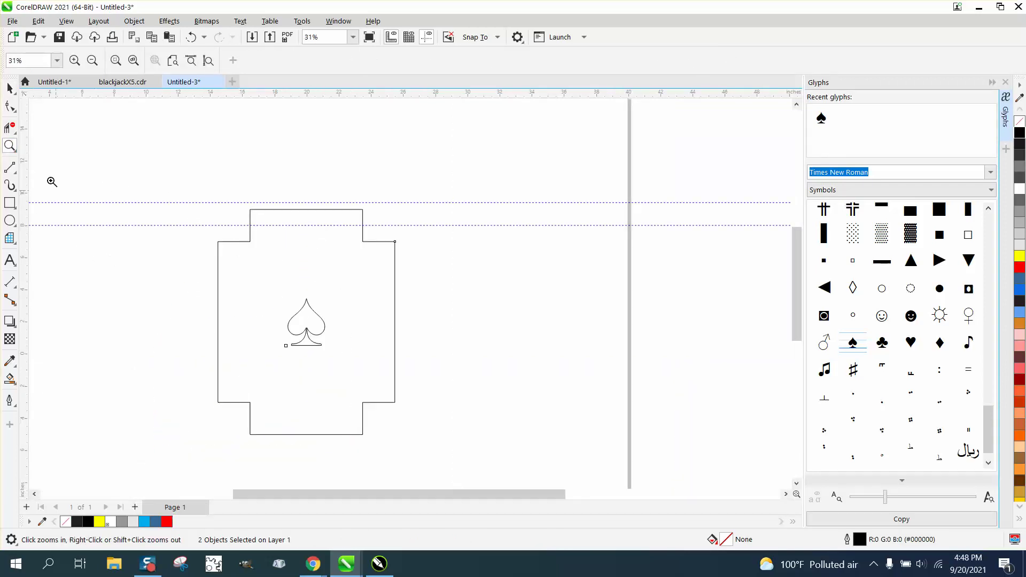
click(10, 88)
click(274, 332)
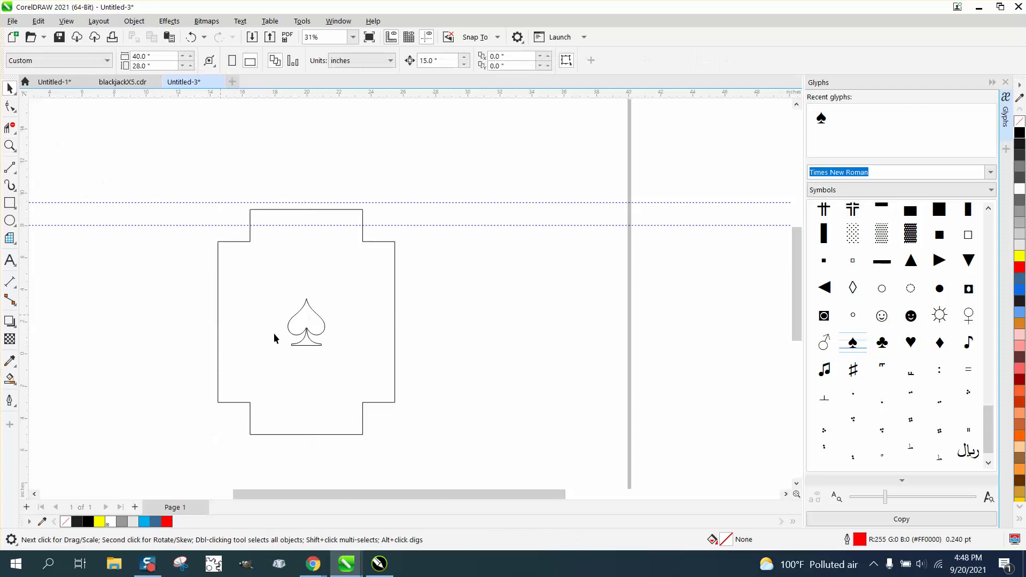
click(326, 335)
click(322, 332)
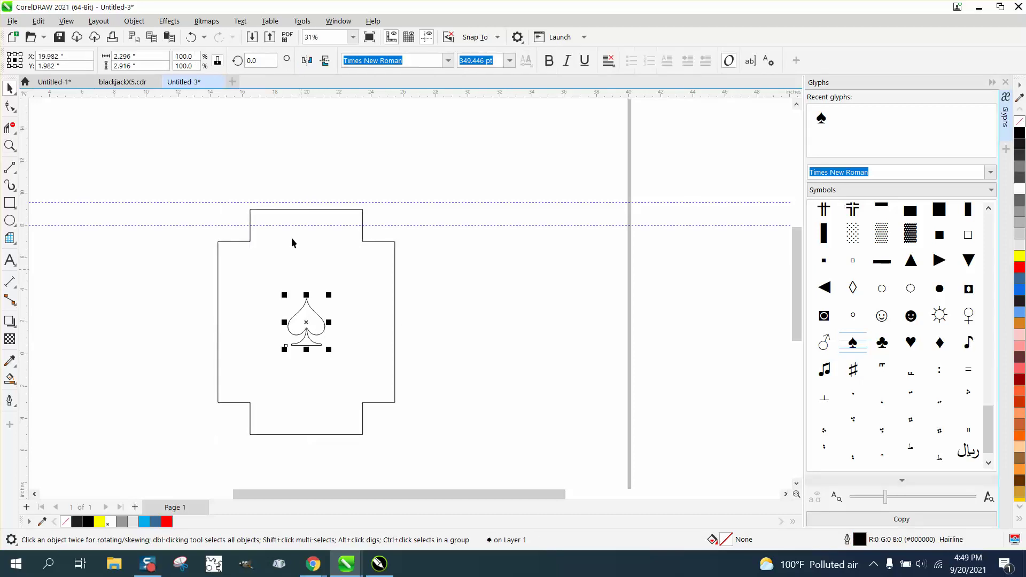
click(260, 61)
text(45)
key(Return)
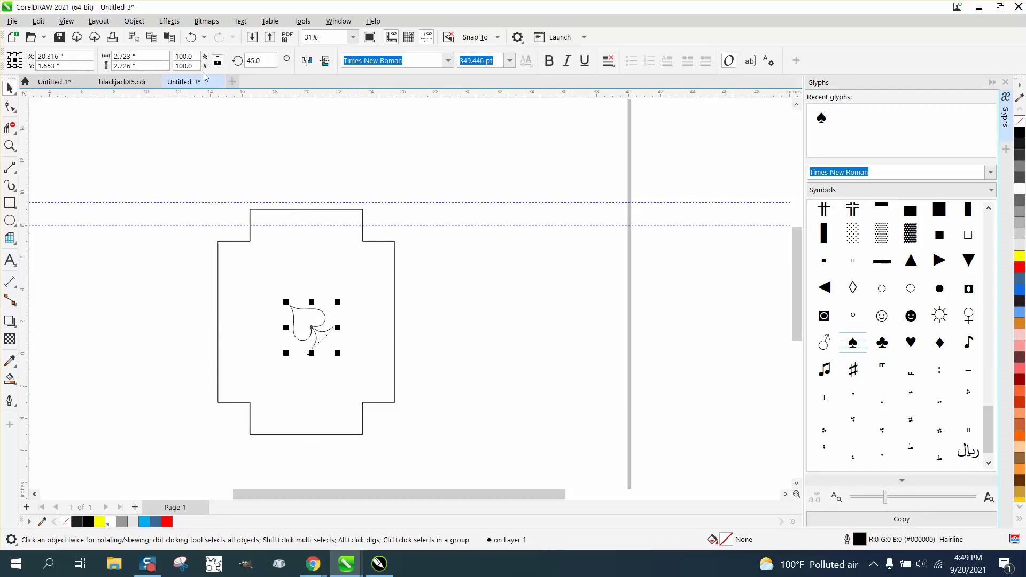
Align the rotated spade with the top and left edges of the notched frame
drag(187, 201, 495, 437)
key(t)
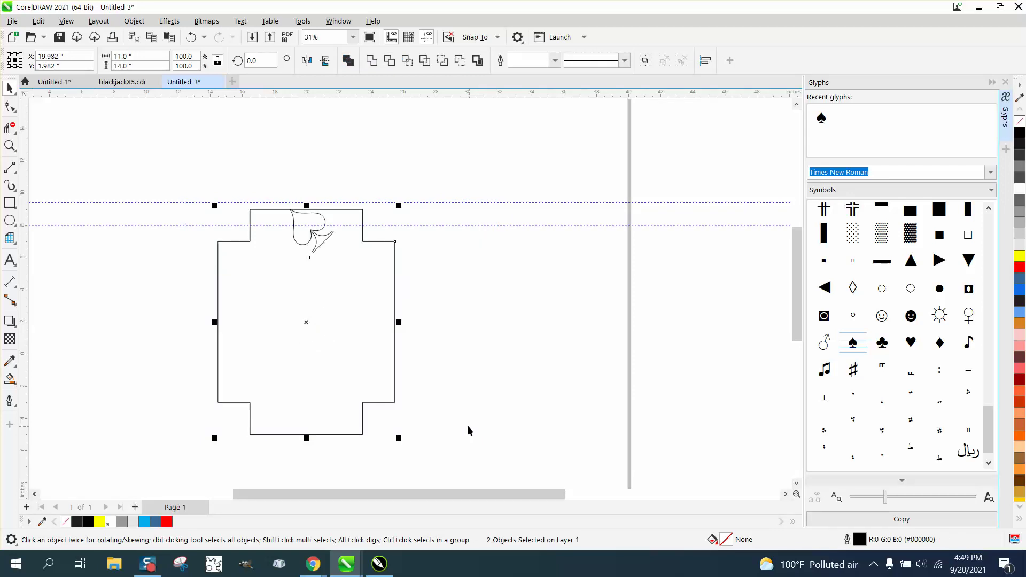
key(l)
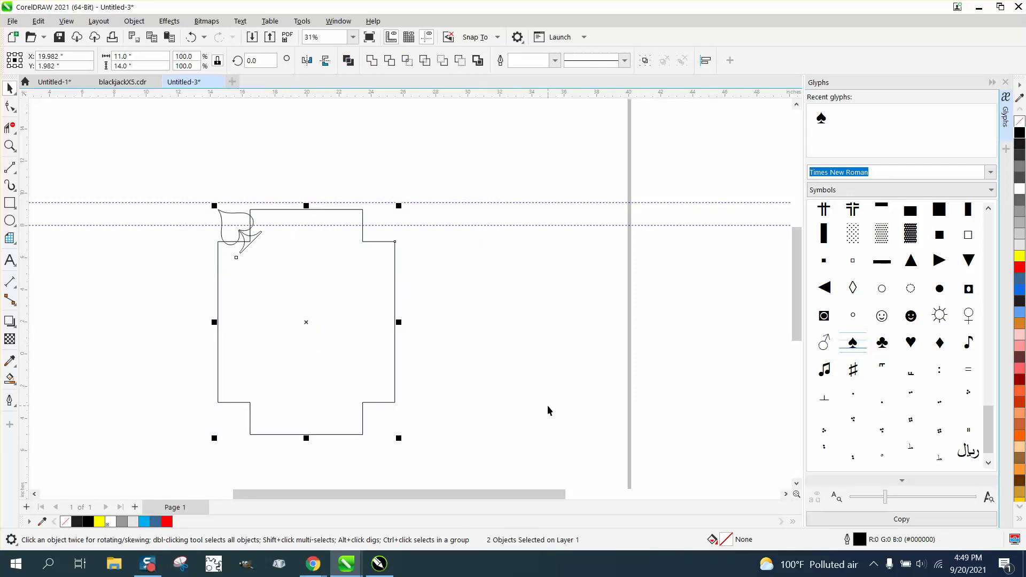
Set the document's nudge distance to 0.5 inches with nothing selected
click(10, 146)
drag(138, 173, 521, 344)
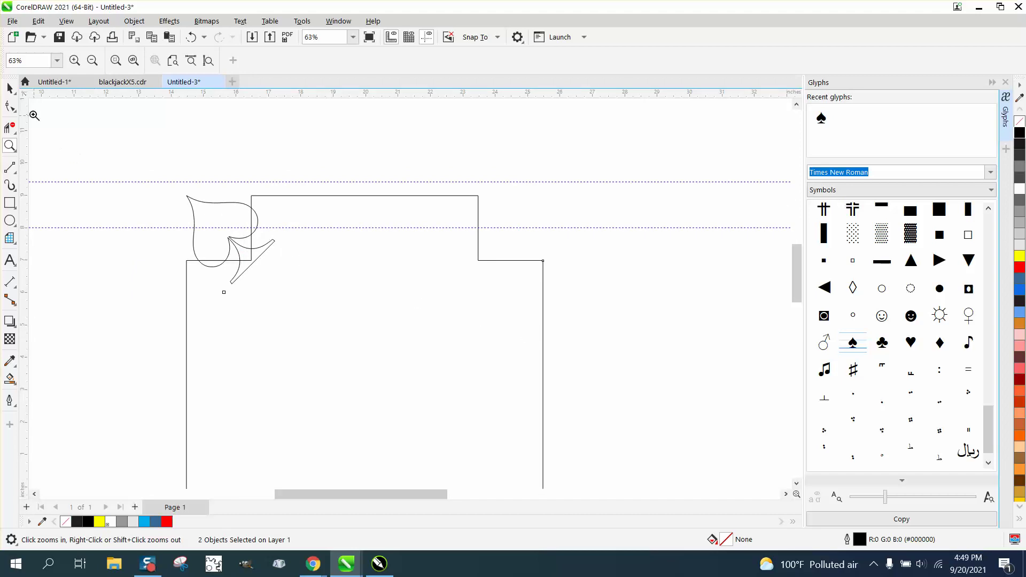
click(10, 89)
click(244, 152)
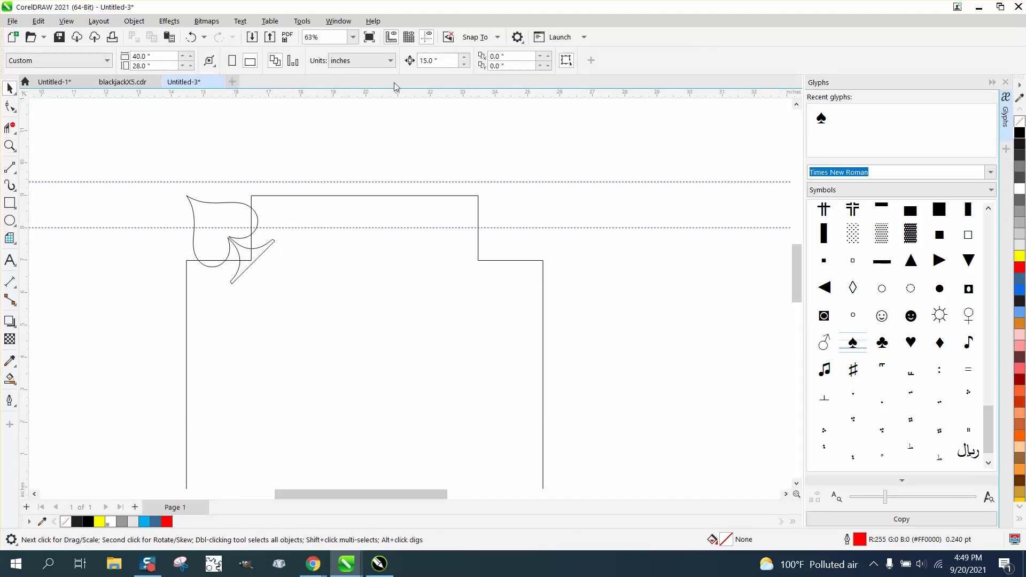
drag(446, 60, 413, 61)
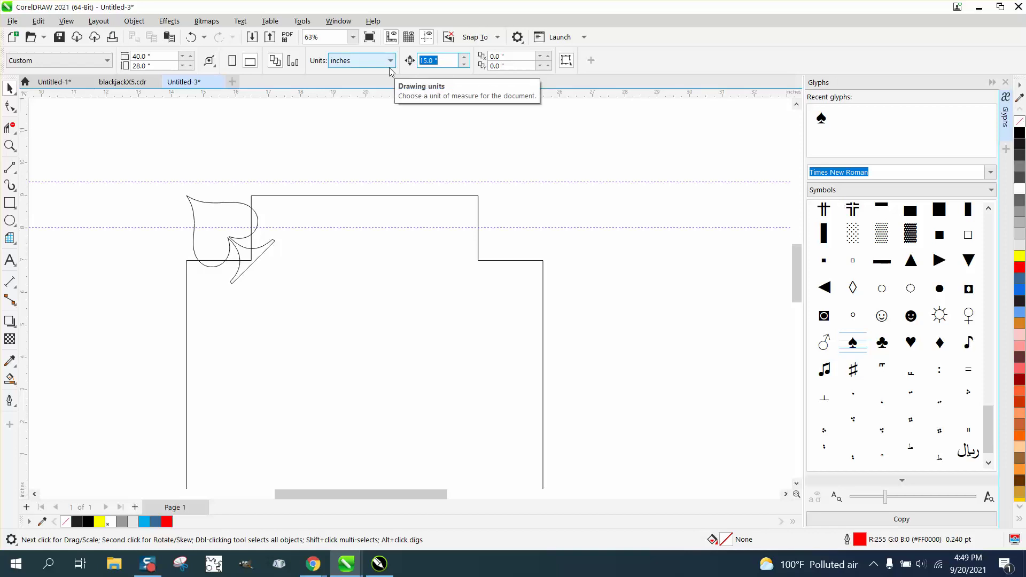
drag(147, 152, 339, 307)
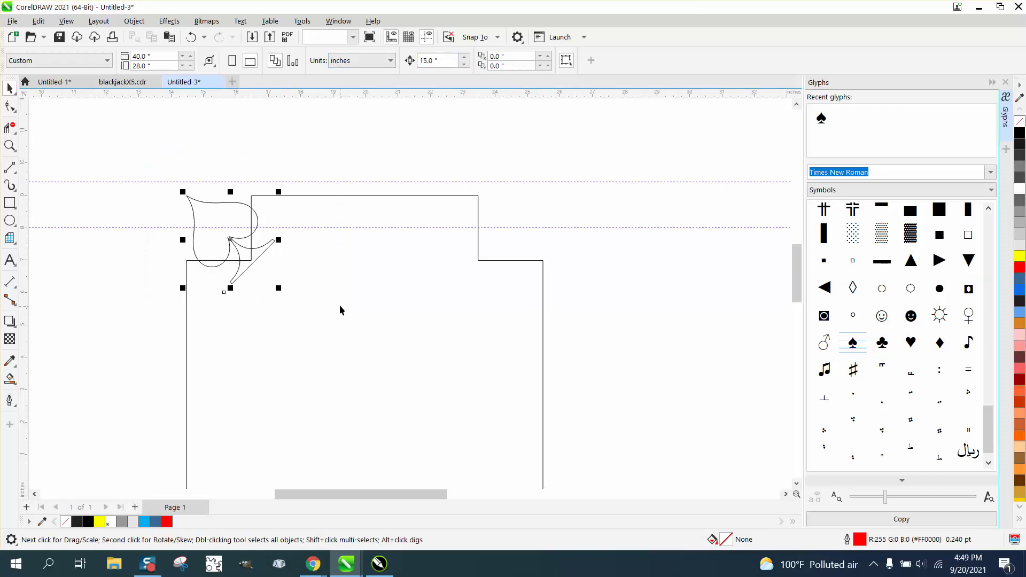
click(282, 133)
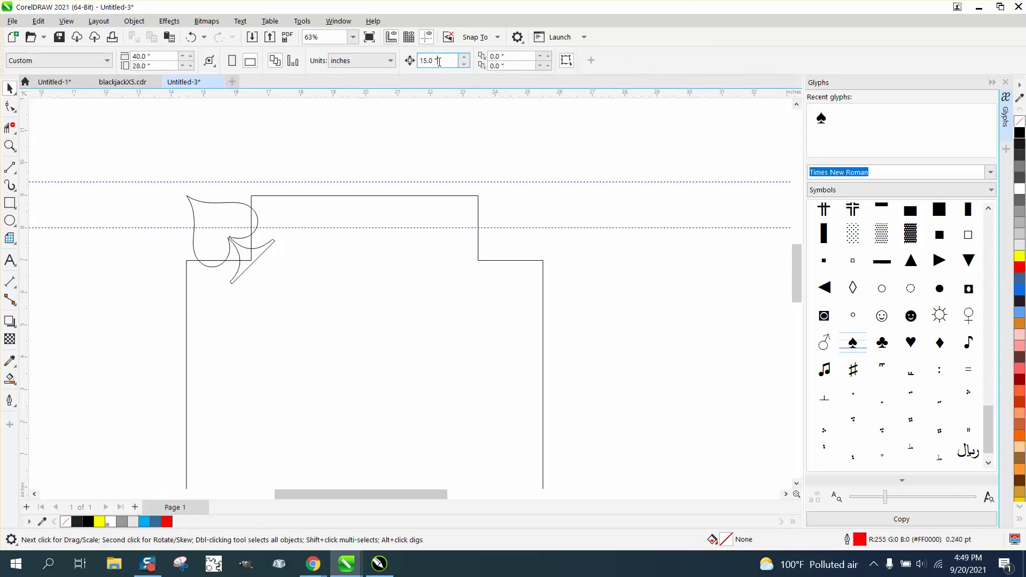
drag(439, 61, 424, 70)
text(.5)
Nudge the spade 0.5 inches up and 0.5 inches left at the frame's upper-left notch
drag(166, 166, 337, 320)
key(Up)
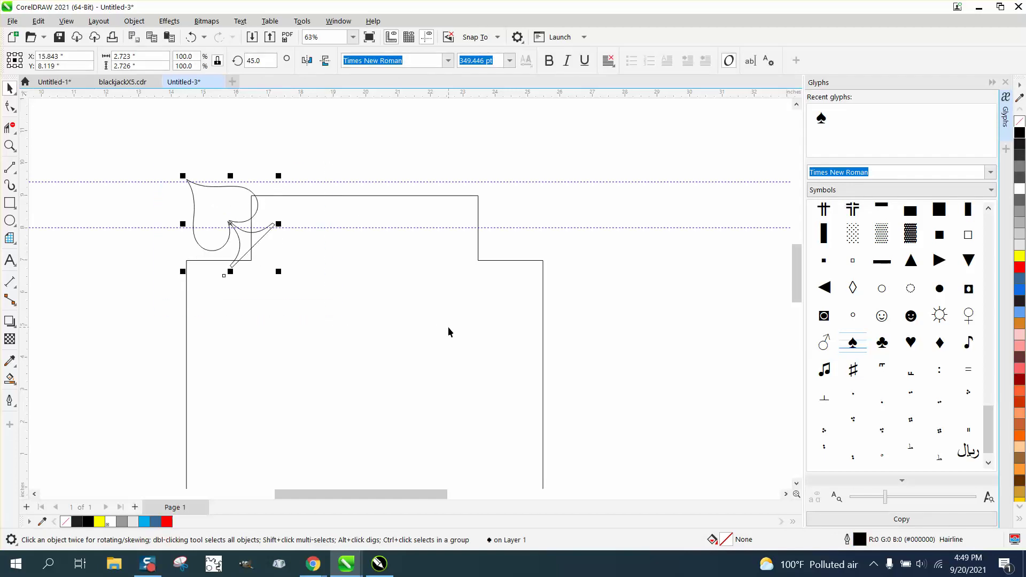
key(Left)
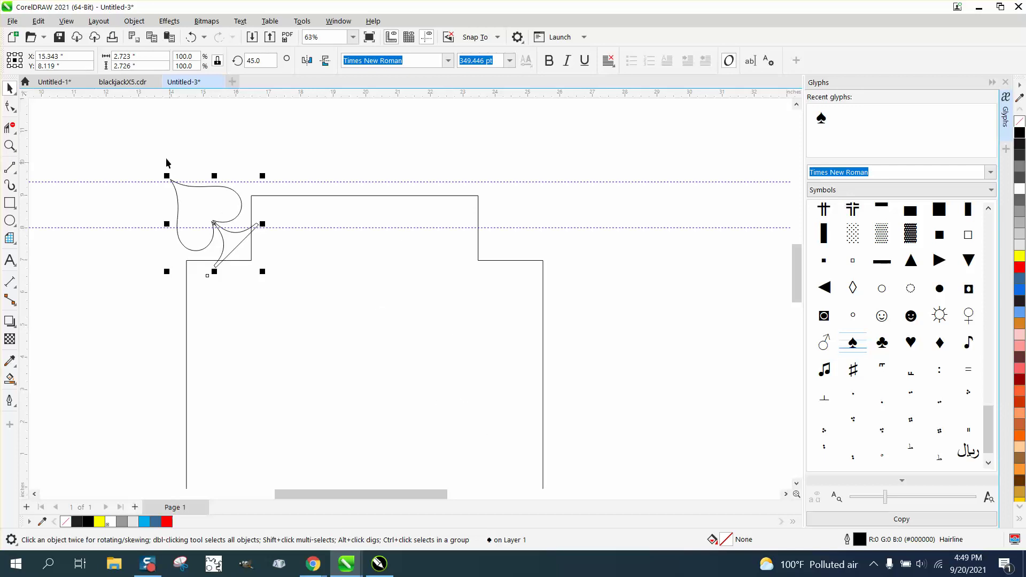
click(122, 168)
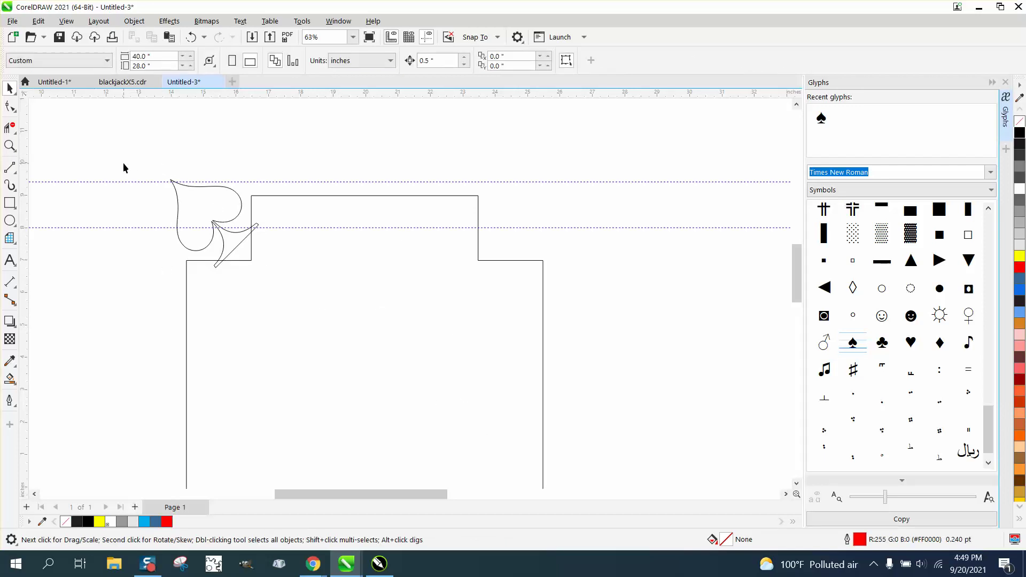
Scale the spade down proportionally to about 2.05 inches wide and centre it on the page
scroll(137, 165, down, 1)
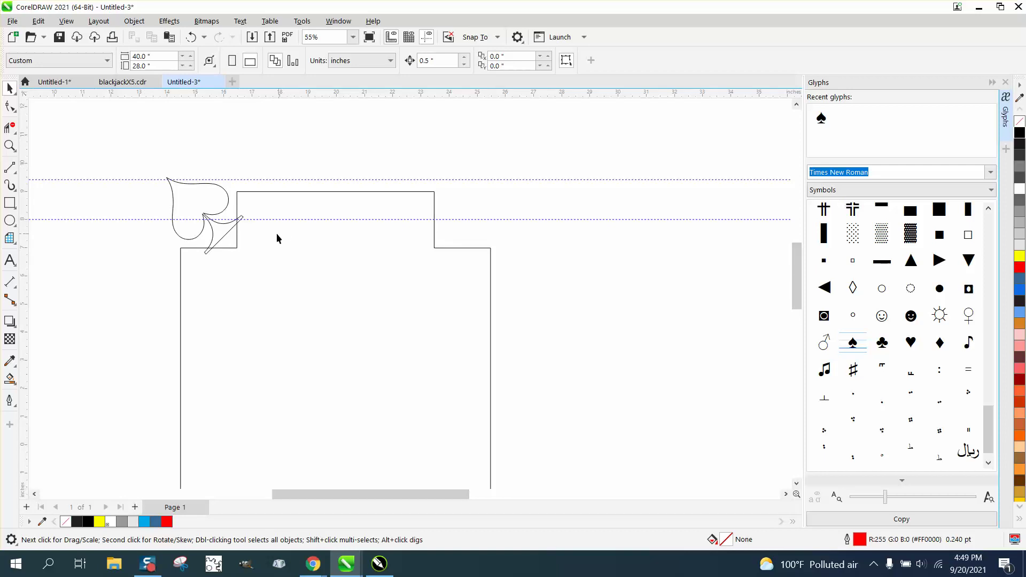
click(208, 185)
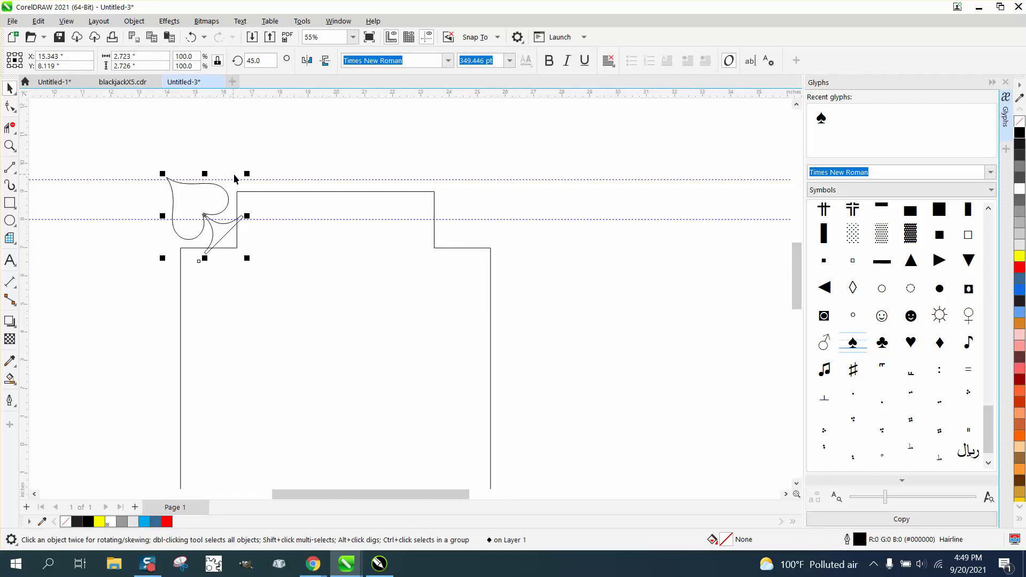
drag(246, 174, 230, 193)
key(p)
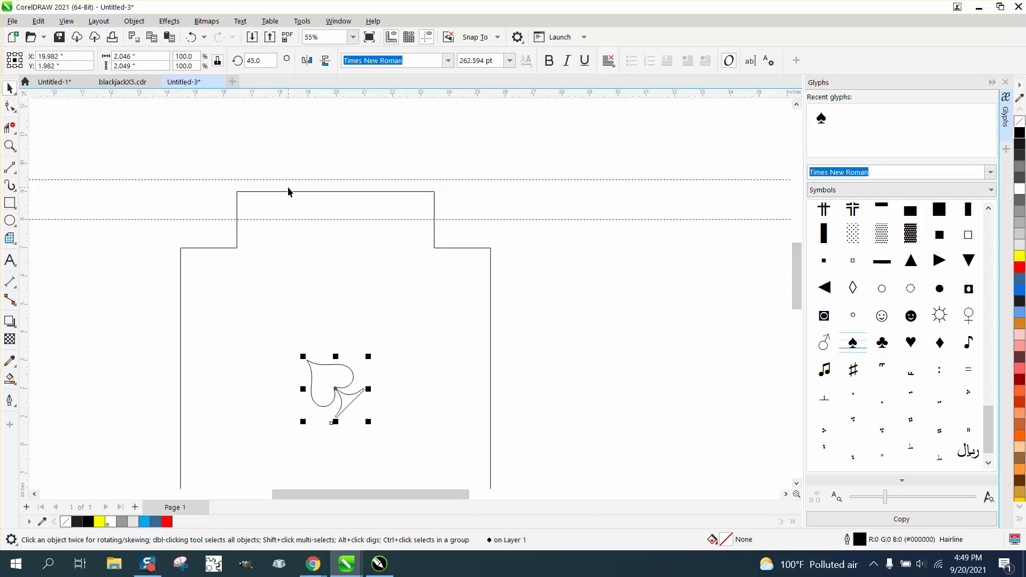
Align the scaled spade with the top and left edges of the notched frame
scroll(344, 204, down, 1)
scroll(262, 198, down, 2)
drag(184, 172, 319, 342)
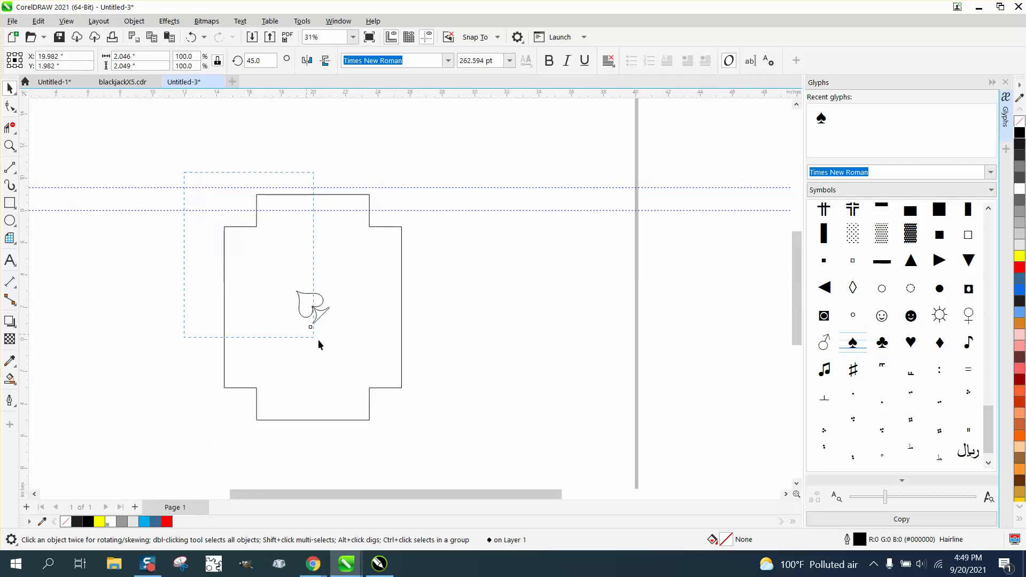
drag(474, 437, 474, 436)
key(t)
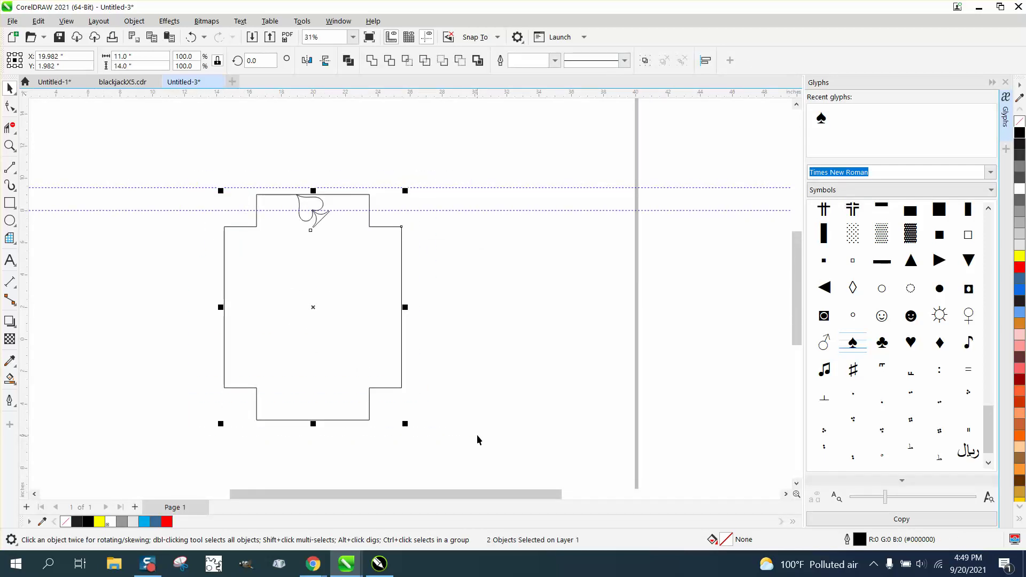
key(l)
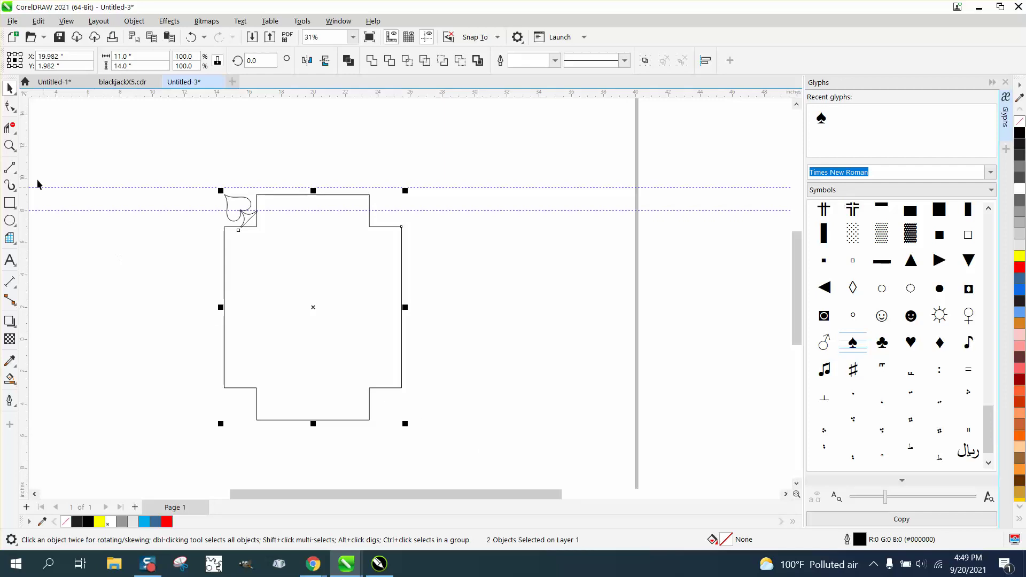
Convert the spade glyph at the frame's upper-left notch to curves
click(9, 145)
drag(170, 169, 337, 281)
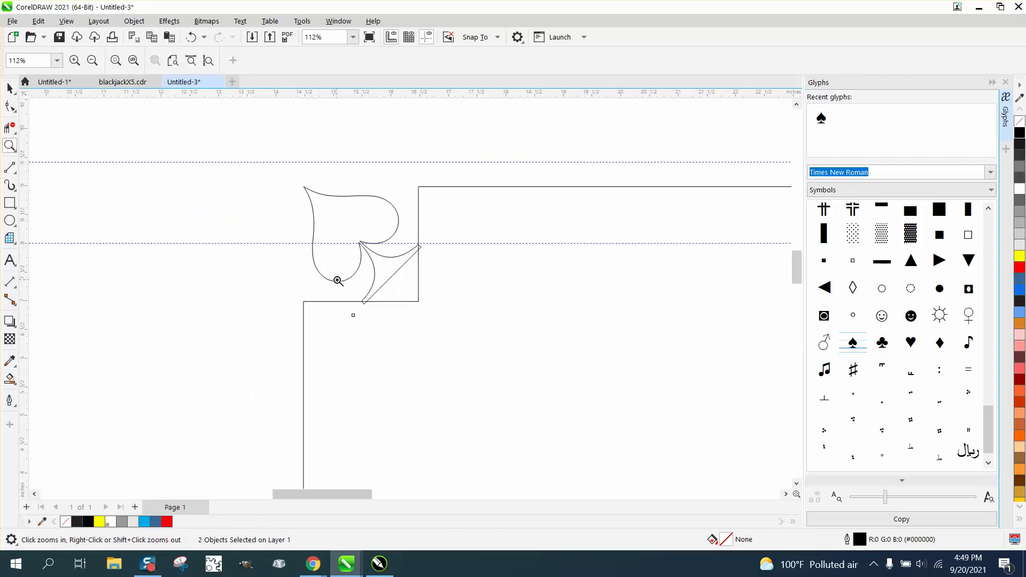
scroll(312, 276, down, 3)
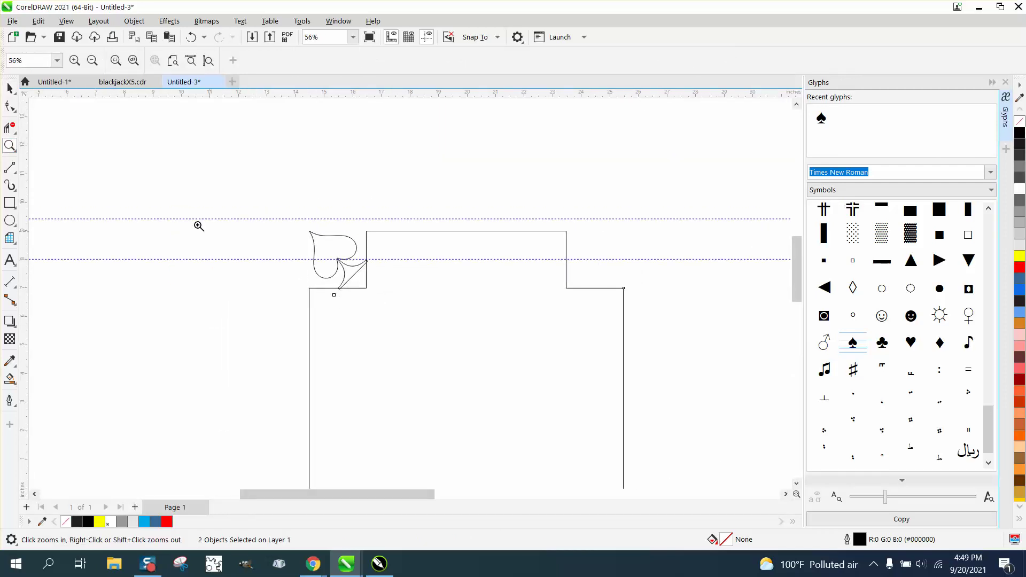
drag(294, 222, 486, 340)
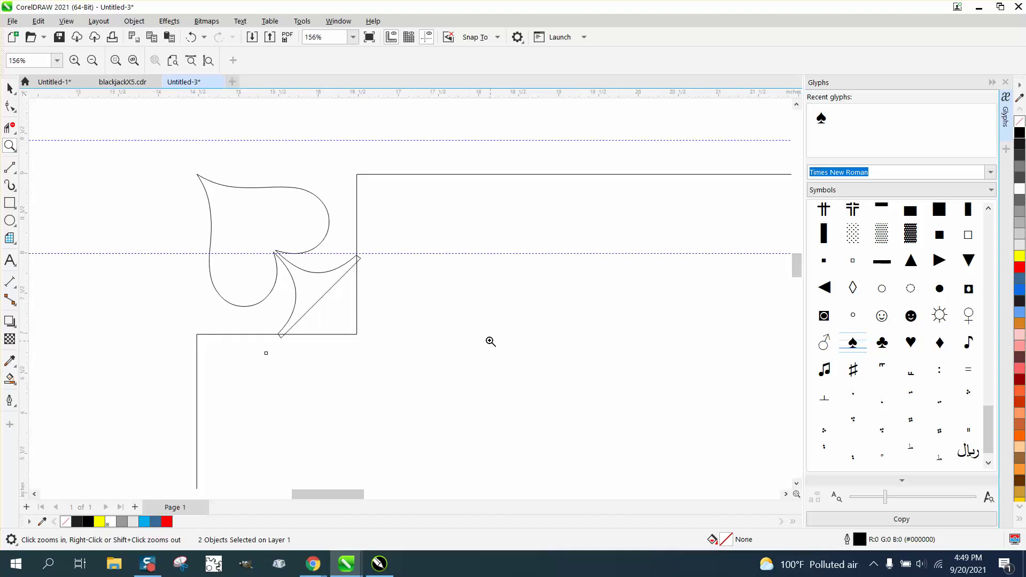
click(10, 127)
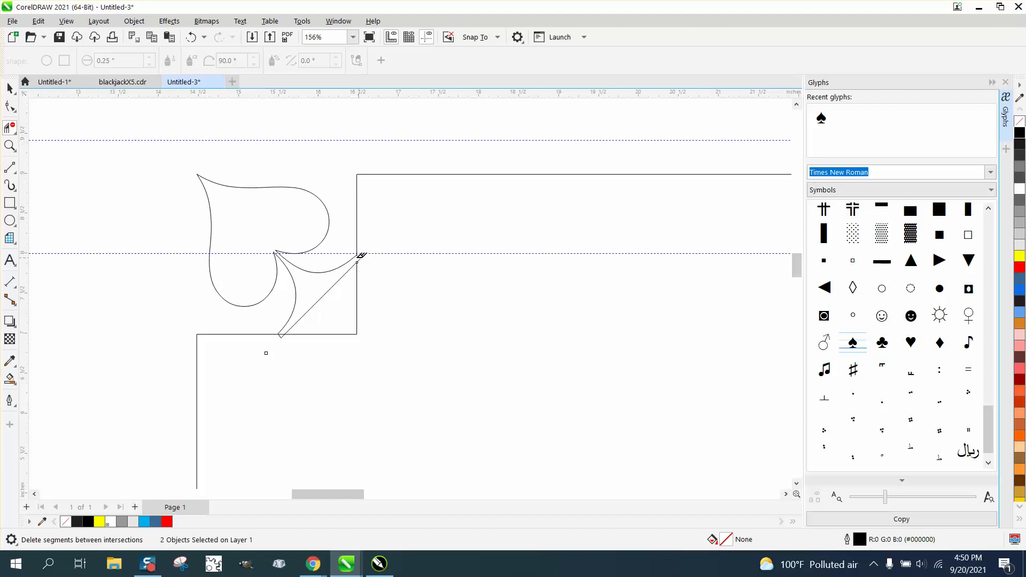
click(10, 88)
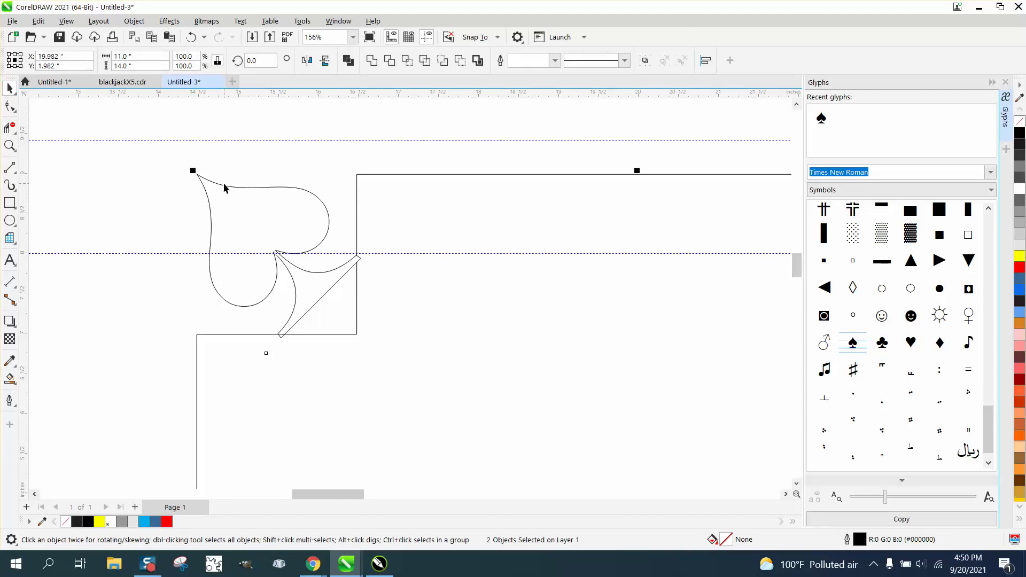
click(134, 173)
click(230, 187)
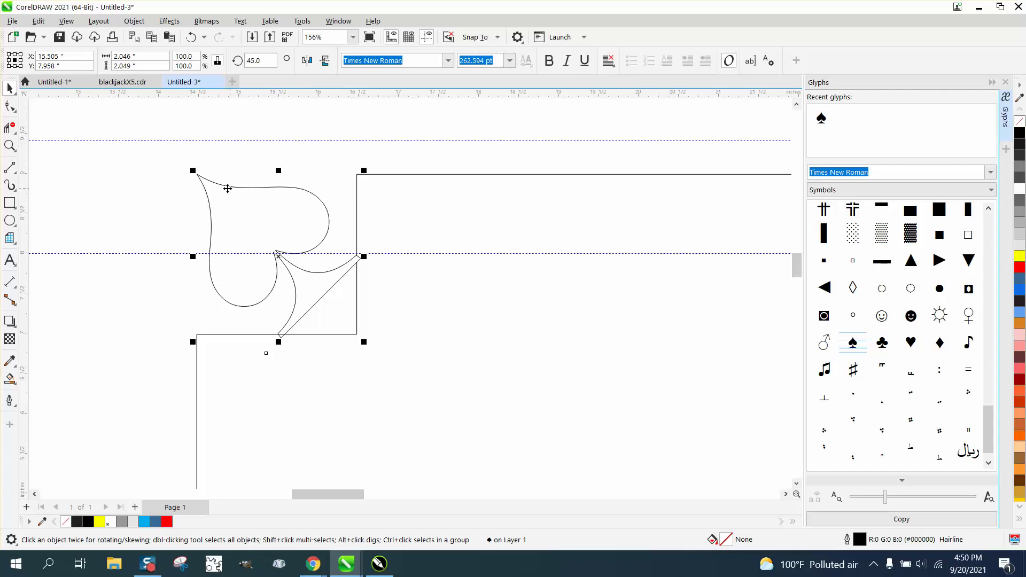
click(135, 22)
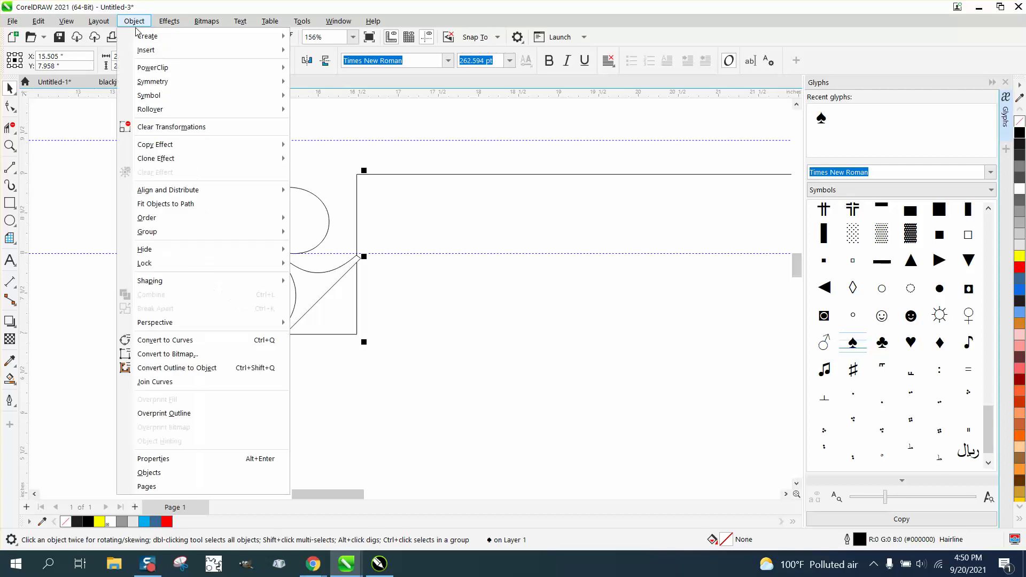
click(204, 338)
Delete the overlapping segments where the spade's two base tips cross the notch edges, using Virtual Segment Delete
click(11, 128)
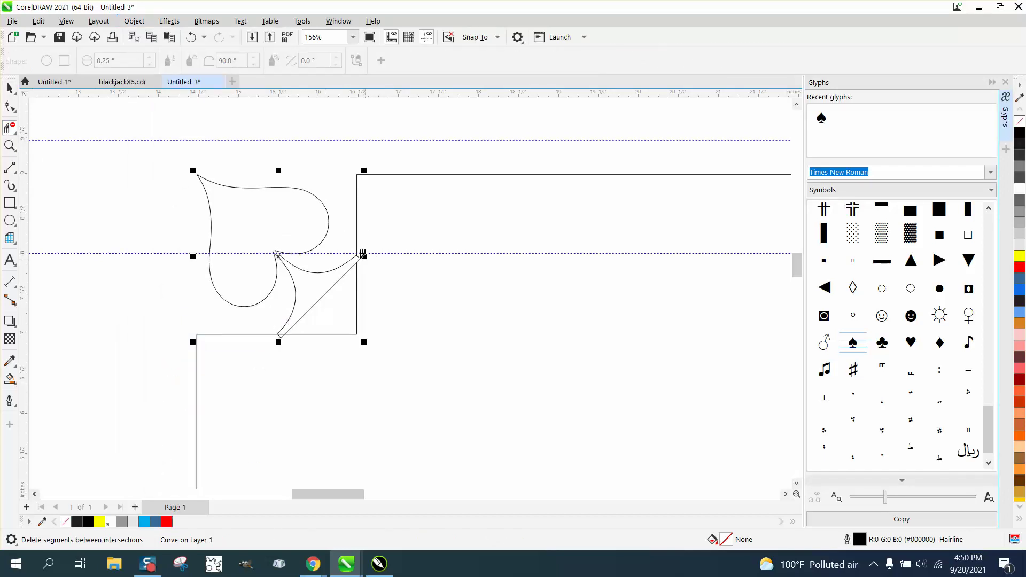
click(361, 255)
click(282, 334)
click(11, 90)
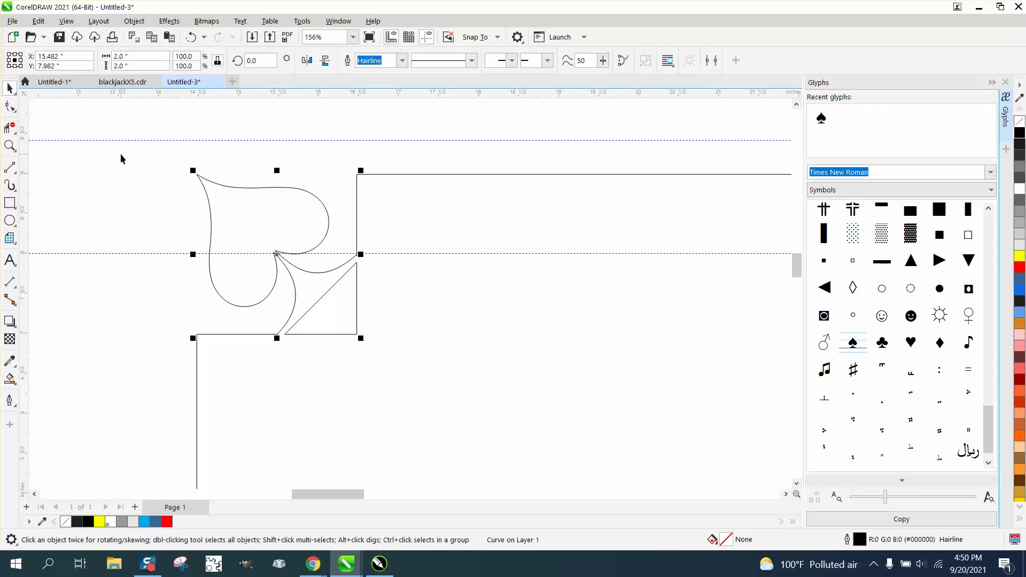
Delete both horizontal guidelines near the top of the frame
scroll(160, 176, down, 2)
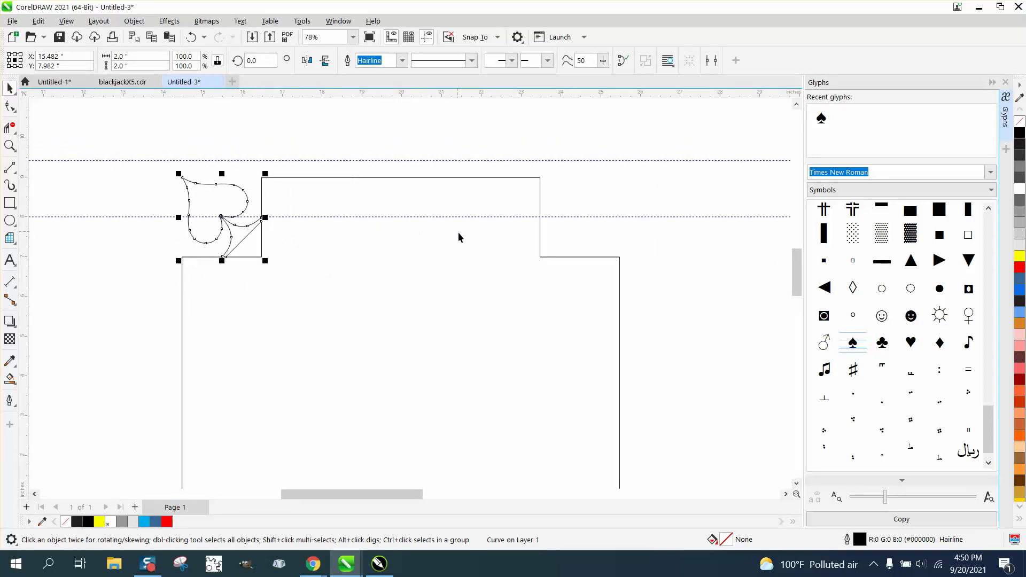
click(430, 217)
key(Delete)
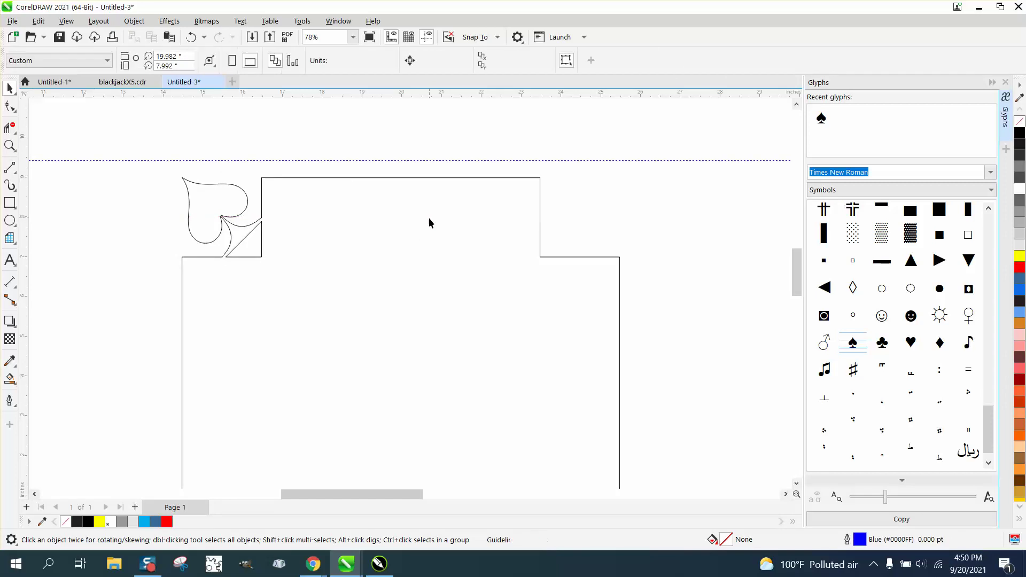
click(437, 160)
key(Delete)
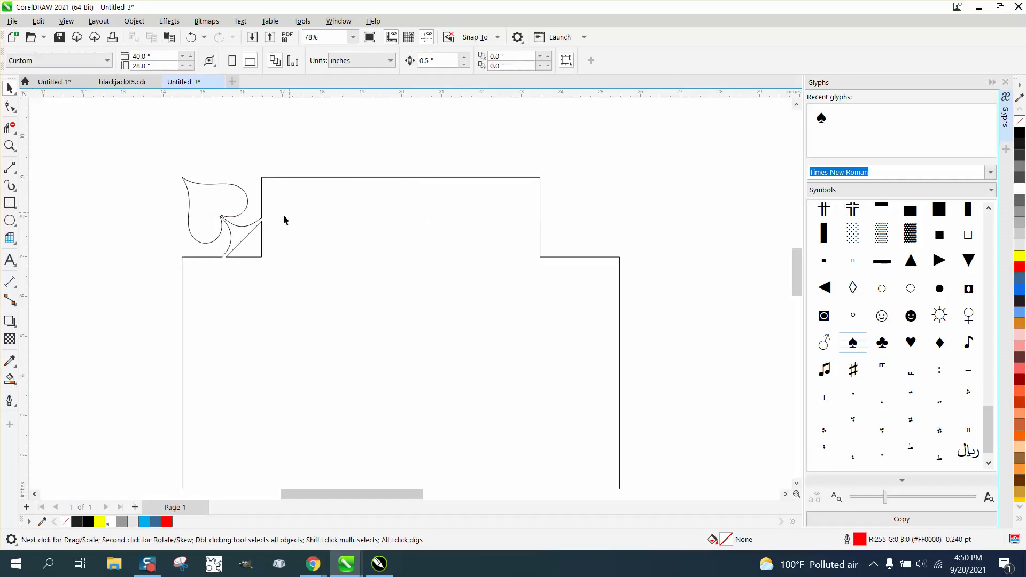
Draw a vertical 2-point line about 16.9 inches long and centre it on the page
scroll(274, 212, down, 3)
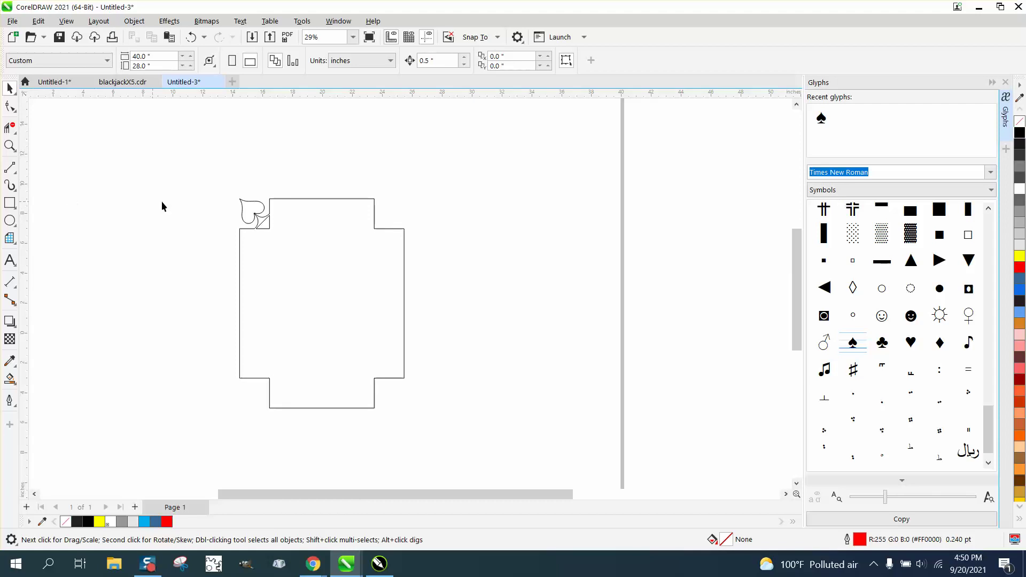
click(13, 170)
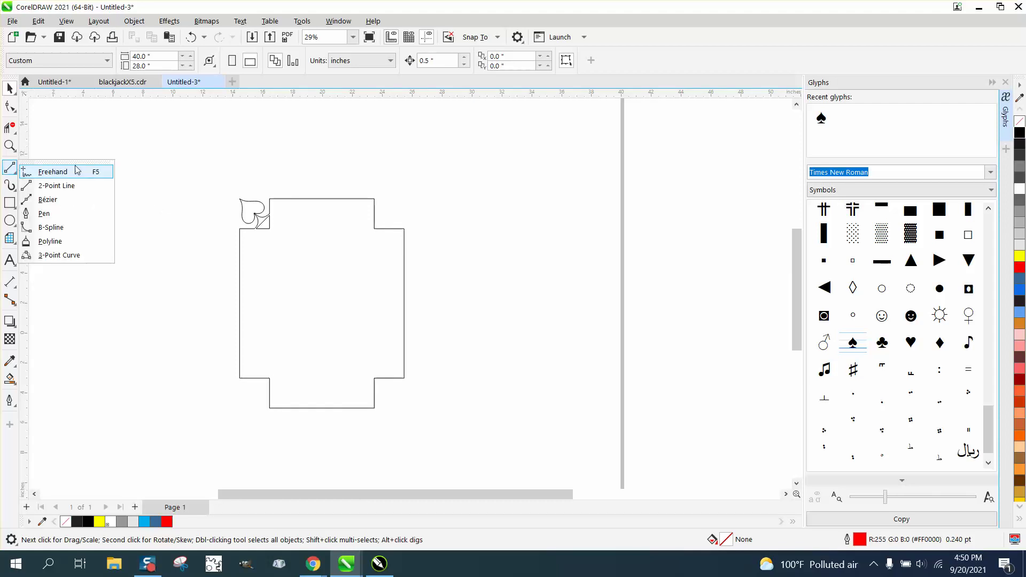
click(63, 186)
drag(161, 138, 161, 401)
key(p)
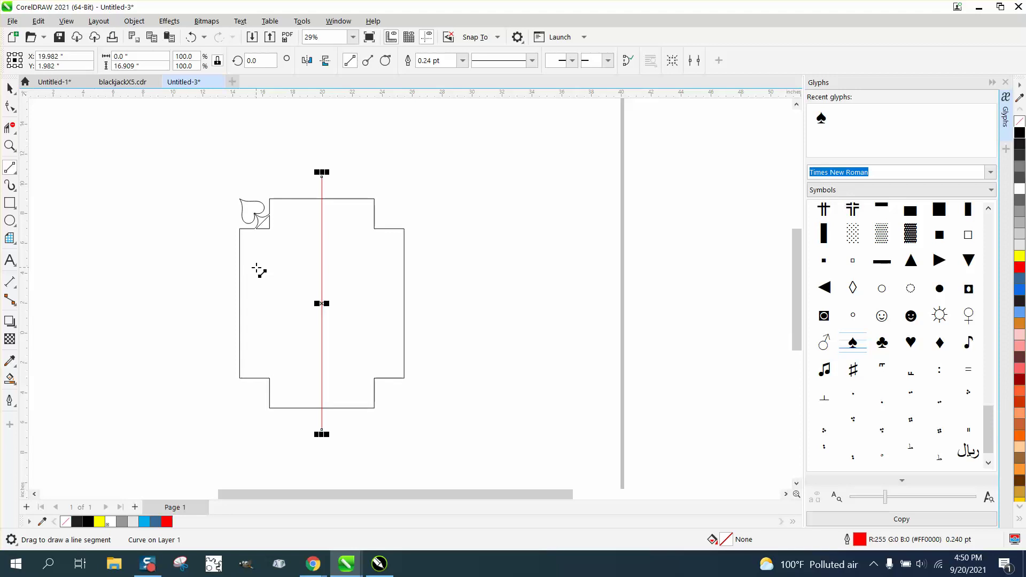
Rotate the centred line 90 degrees and add a duplicate with its rotation set to 0, forming a cross through the frame
click(251, 61)
text(90)
key(Return)
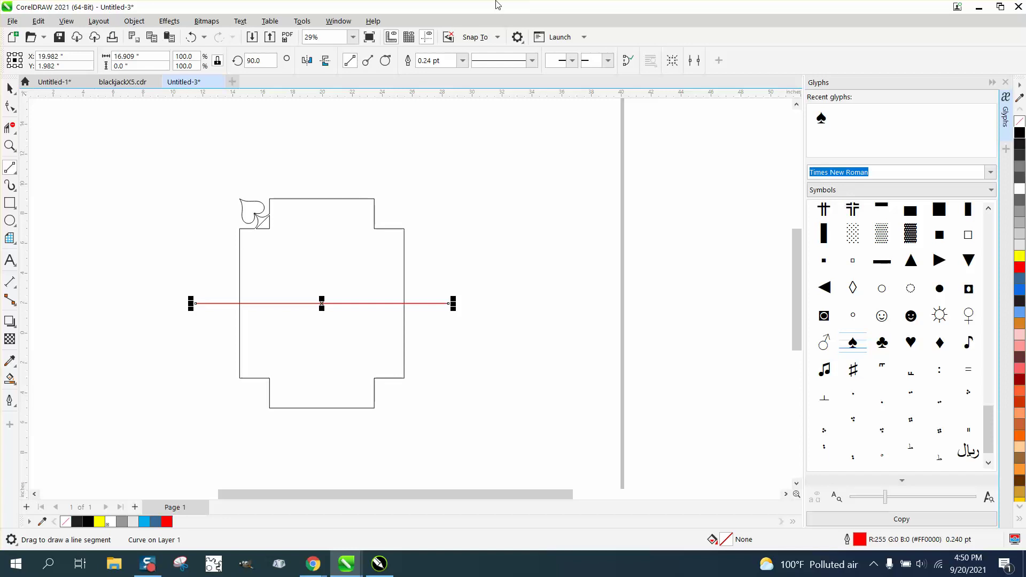
click(275, 56)
text(0)
key(Return)
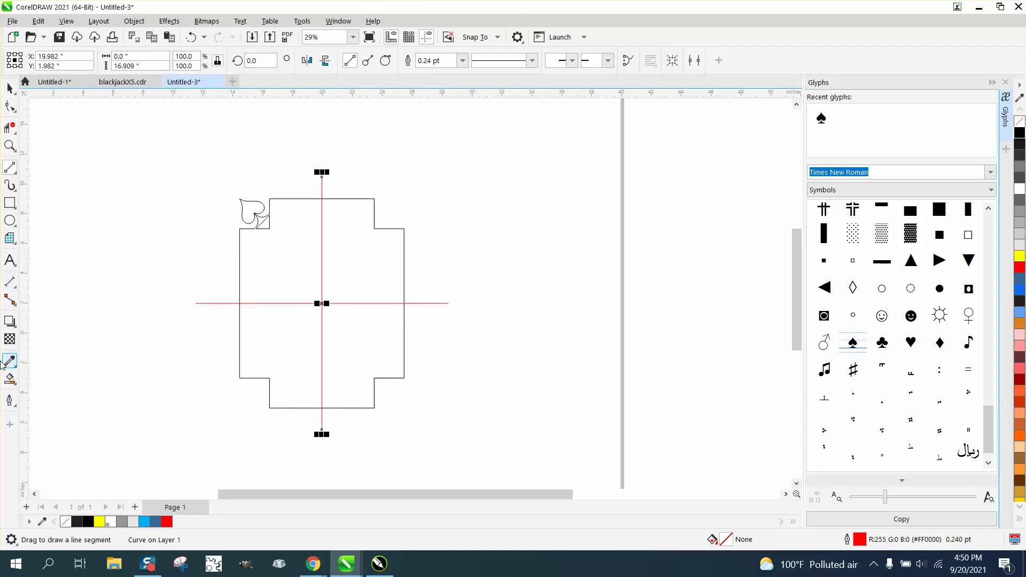
Smart Fill the frame's upper-left quarter together with its spade, and nudge the filled piece right until it clears the frame
click(9, 379)
click(261, 256)
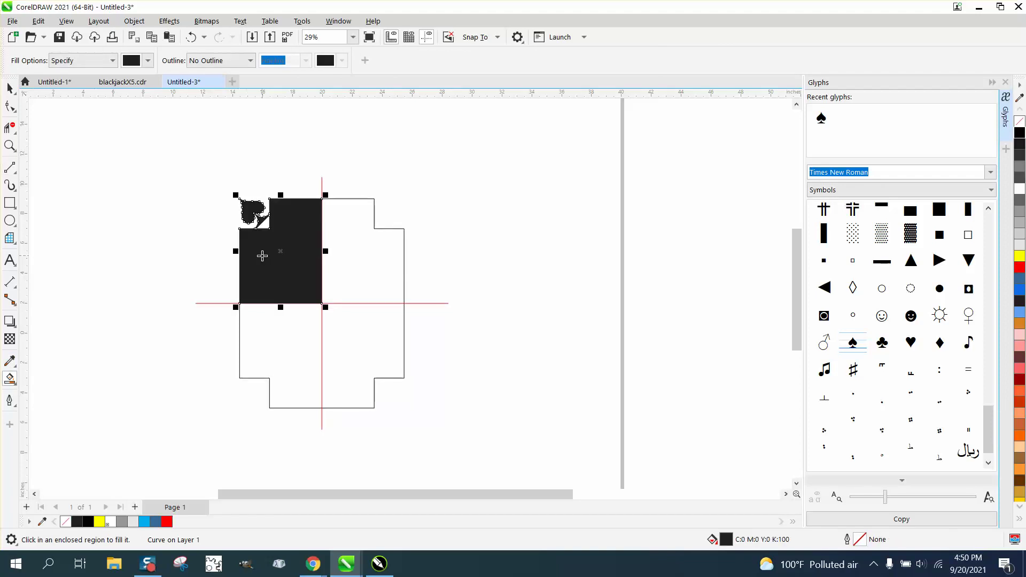
key(Right)
key(Right)
key(Right)
key(Right)
key(Right)
key(Right)
key(Right)
key(Right)
key(Right)
key(Right)
key(Right)
key(Right)
key(Right)
key(Right)
key(Right)
key(Right)
key(Right)
key(Right)
key(Right)
key(Right)
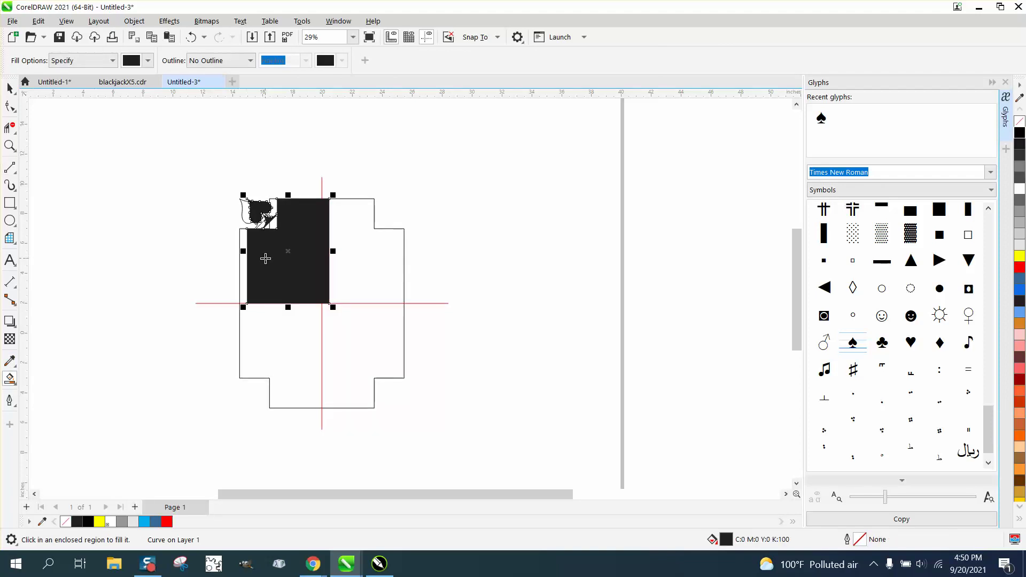
key(Right)
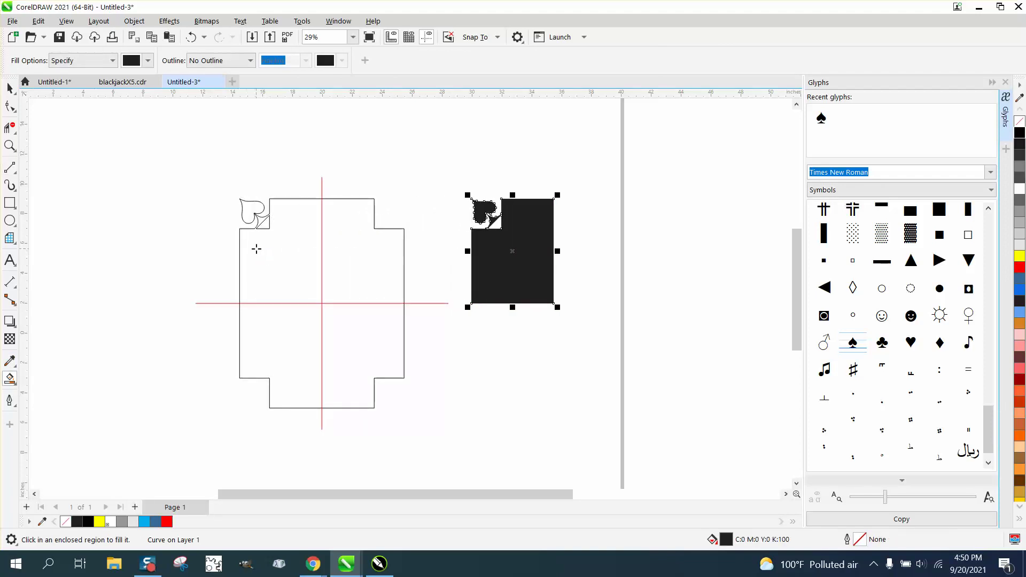
Remove the quarter piece's fill and give it a black outline
click(1020, 122)
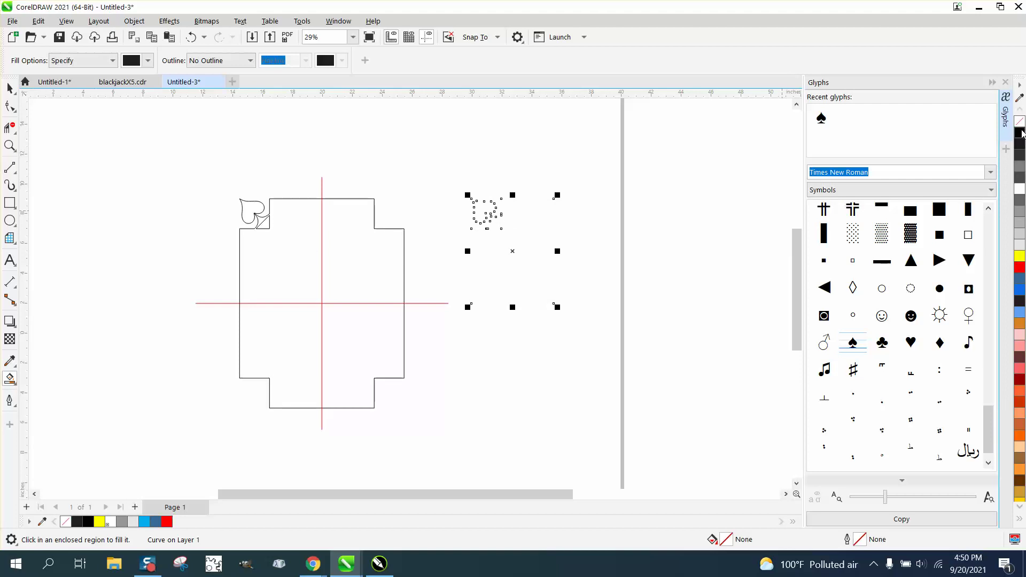
right_click(1019, 132)
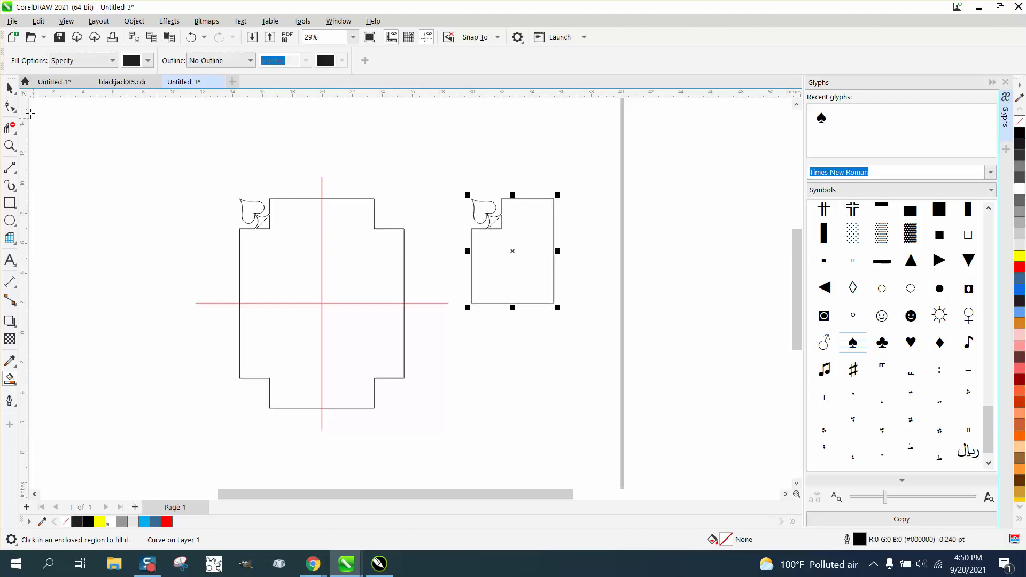
click(9, 89)
Mirror a copy of the quarter piece to its right, and mirror a copy of both pieces downward to complete the frame
drag(413, 156, 897, 447)
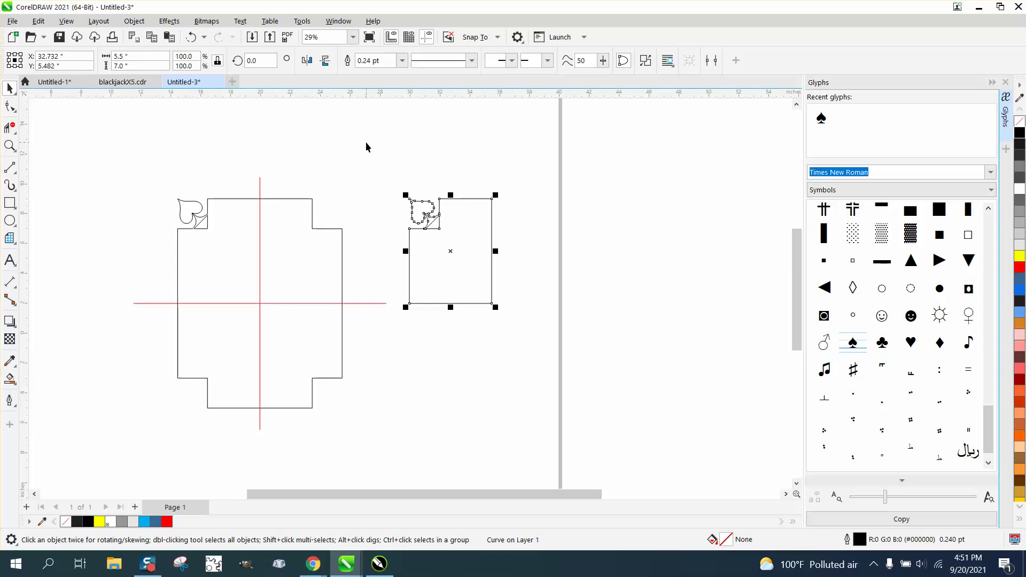
drag(391, 183, 596, 353)
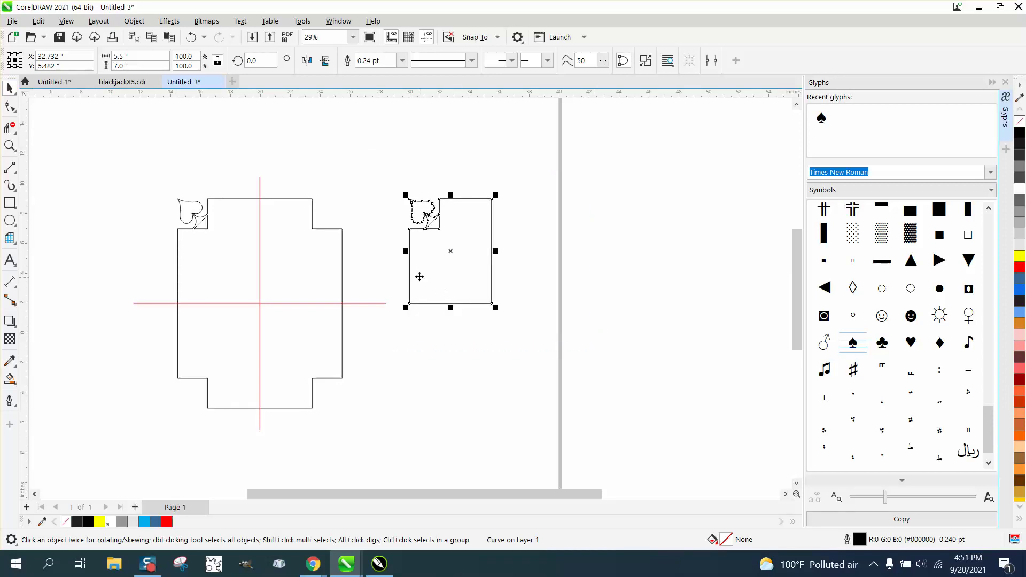
drag(405, 252, 498, 251)
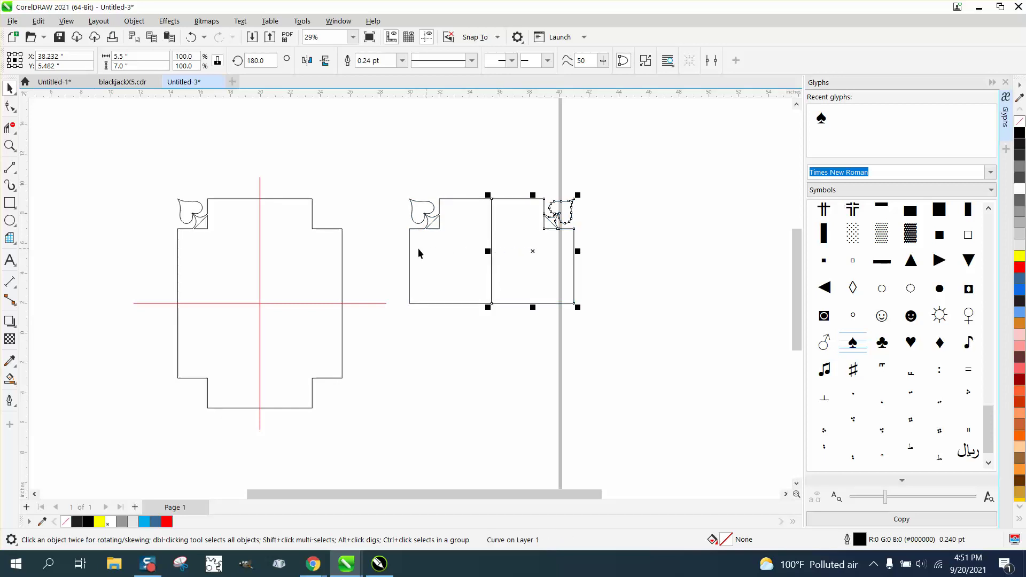
drag(386, 169, 701, 361)
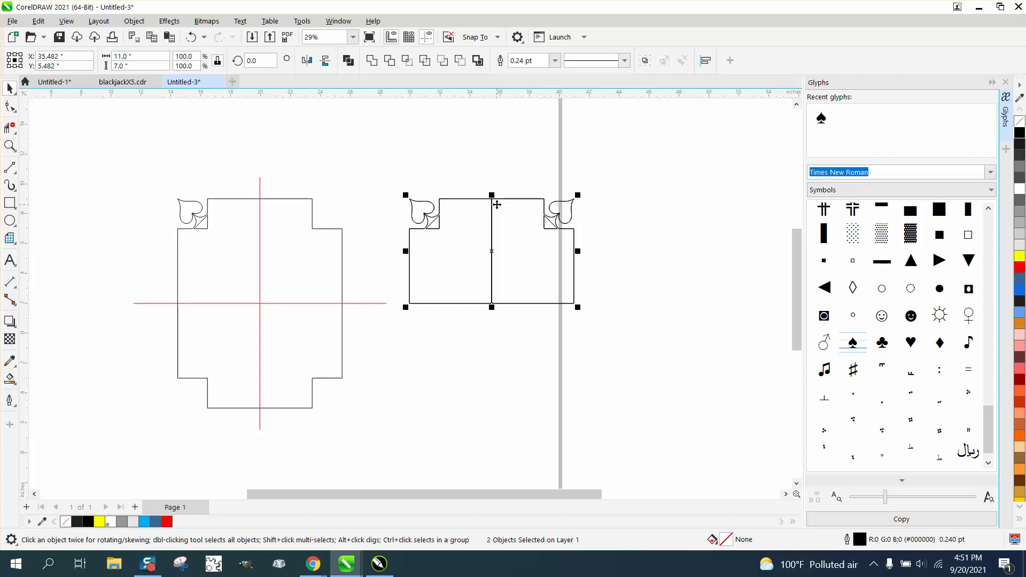
drag(493, 195, 497, 342)
Delete the inner lines where the four mirrored quarters meet, using Virtual Segment Delete
click(10, 128)
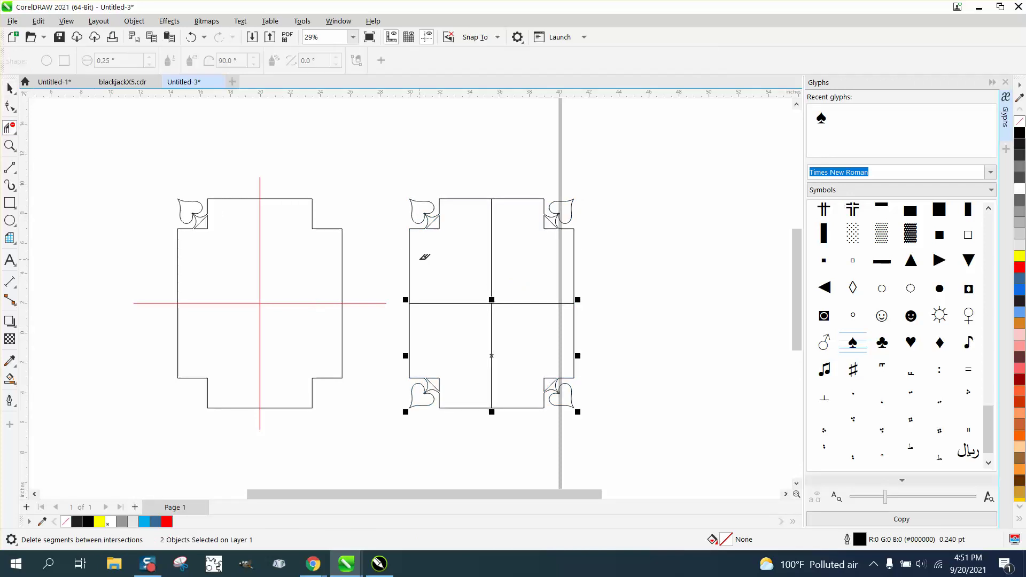
drag(460, 282, 529, 324)
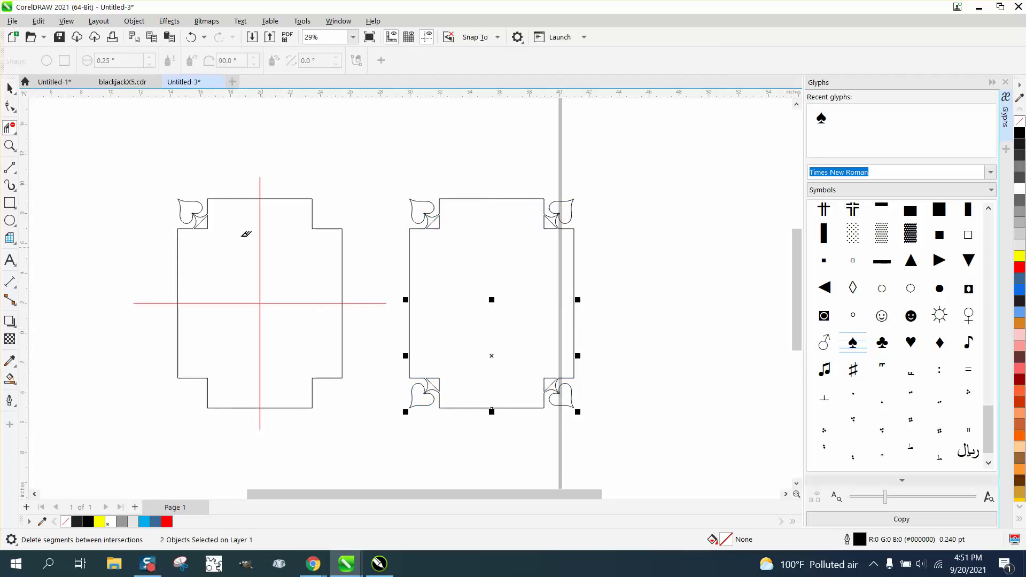
key(space)
Smart Fill the assembled frame with its four corner spades as one shape, and nudge it right until it clears the original pieces
scroll(283, 206, down, 1)
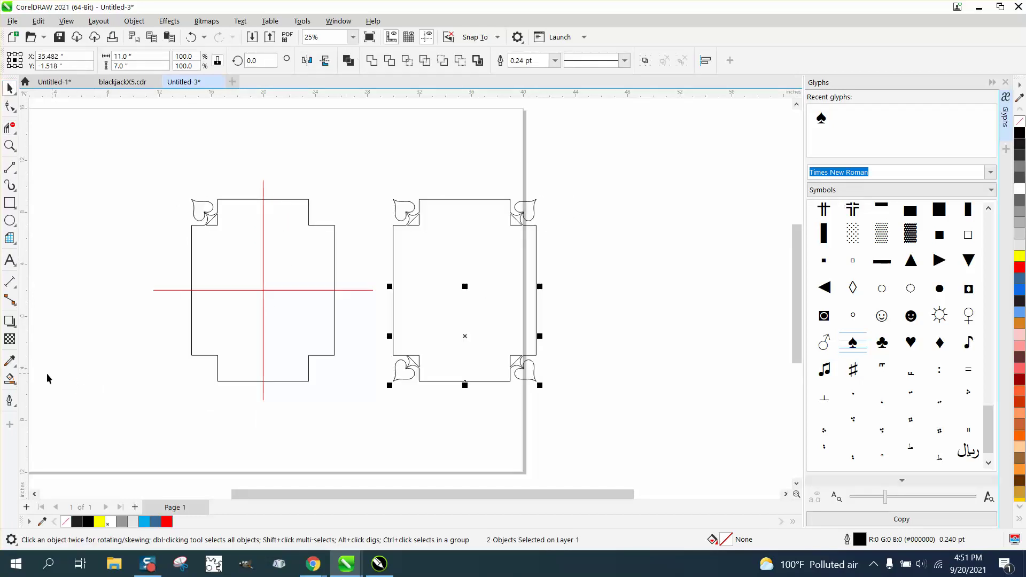
click(10, 379)
click(456, 307)
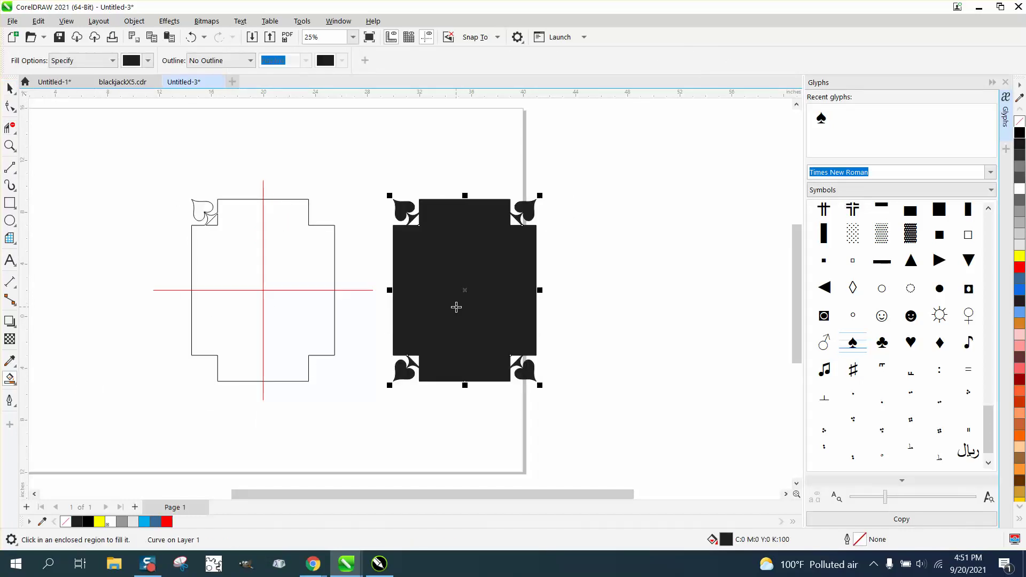
key(Right)
key(Right)
key(Right)
key(Right)
key(Right)
key(Right)
key(Right)
key(Right)
key(Right)
key(Right)
key(Right)
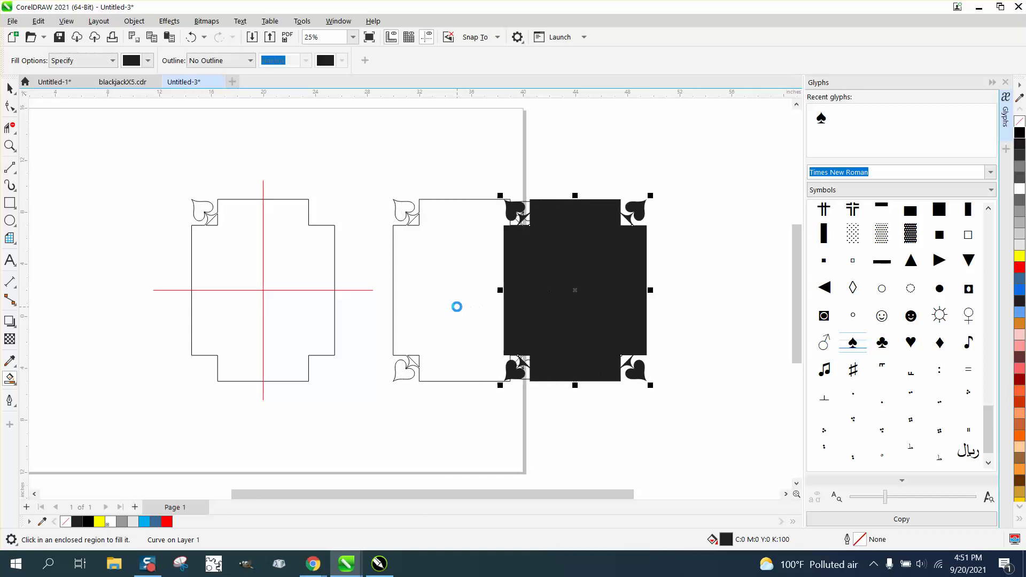
Remove the fill from the new one-piece frame and give it a black outline
click(1020, 121)
right_click(1020, 133)
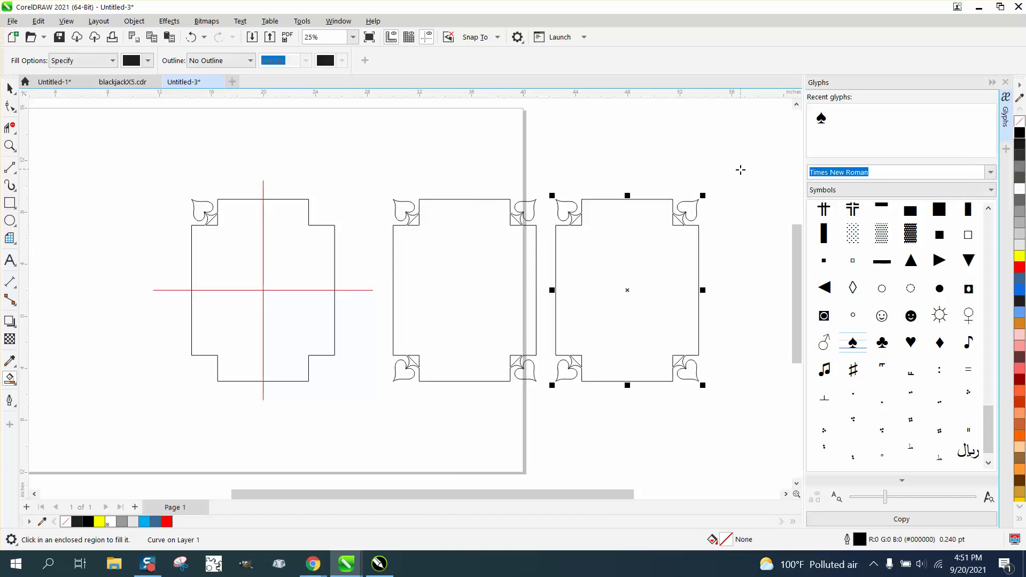
Close the Glyphs docker and round the left corner of the new frame's top edge with a 0.5-inch fillet from the Corners docker
click(998, 84)
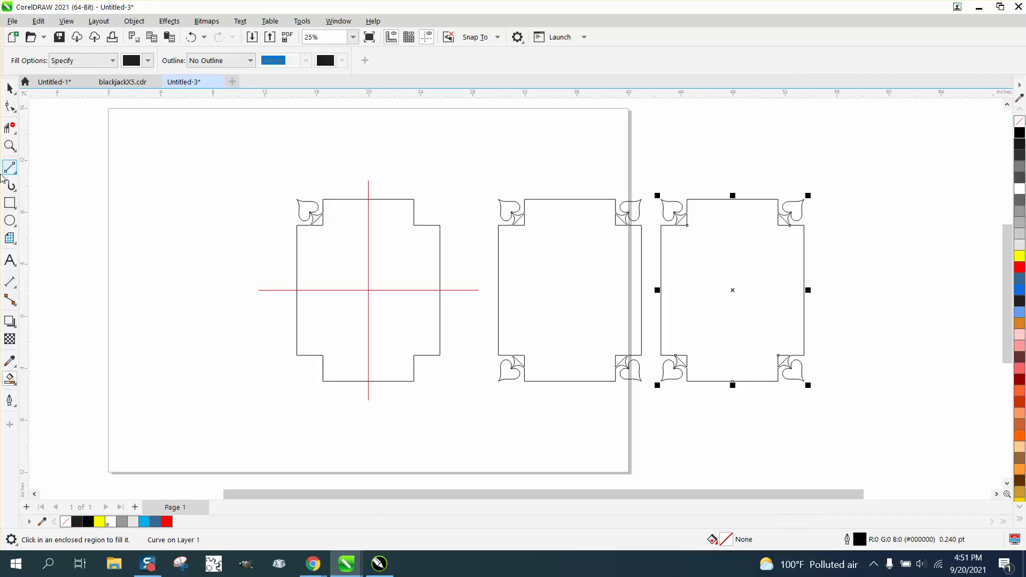
click(15, 147)
drag(630, 177, 781, 279)
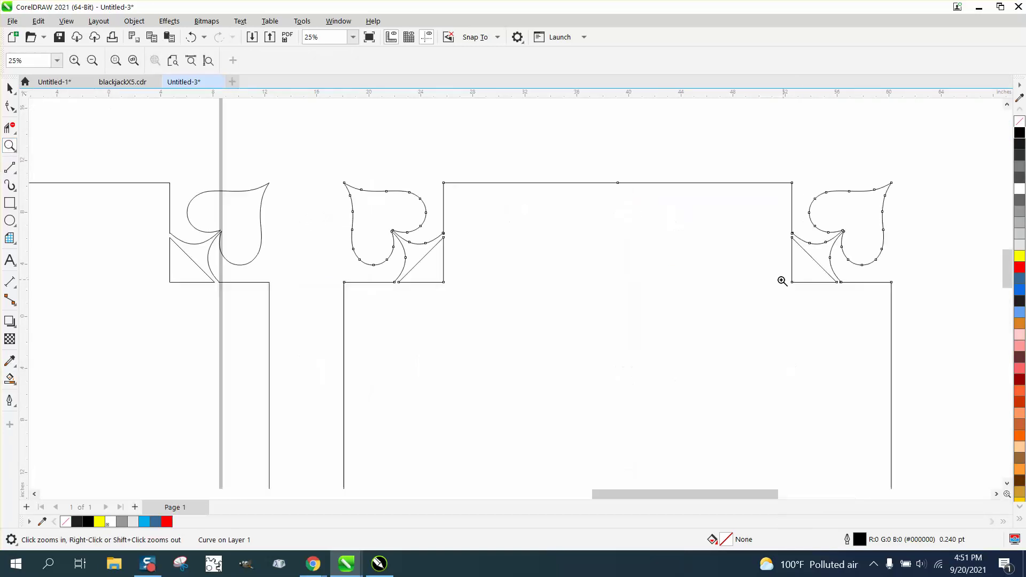
click(8, 104)
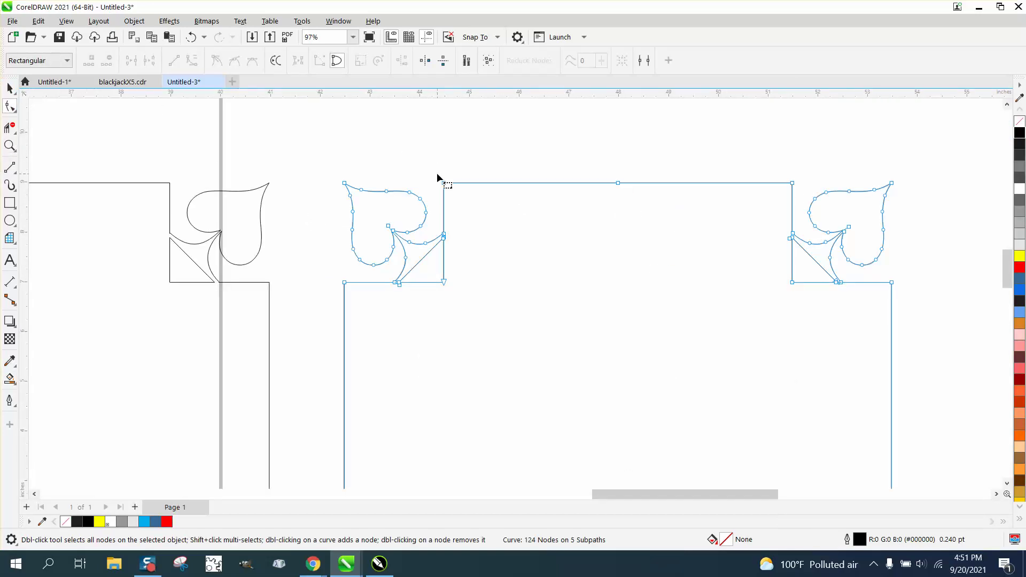
drag(435, 168, 467, 190)
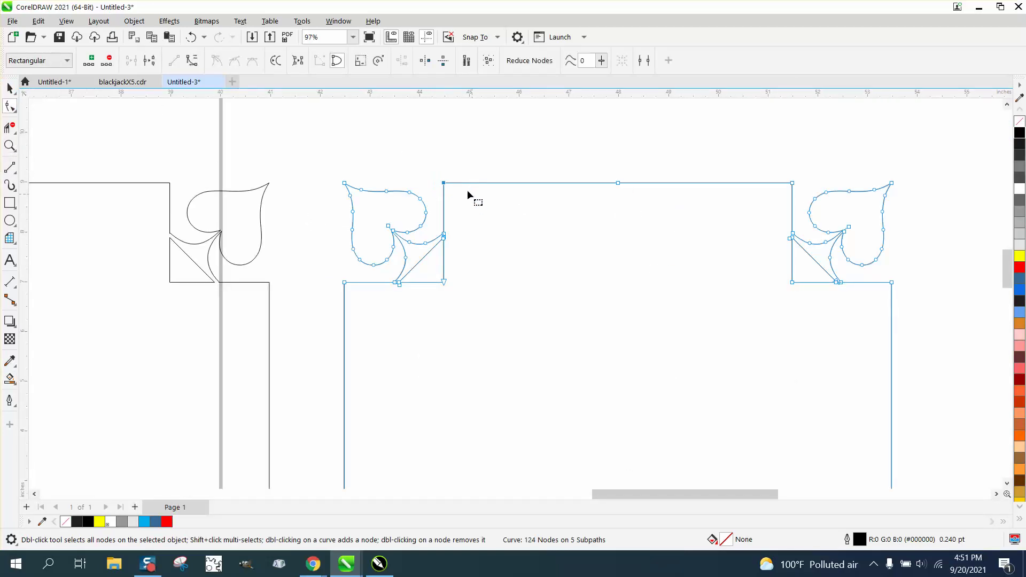
click(337, 23)
mouse_move(374, 186)
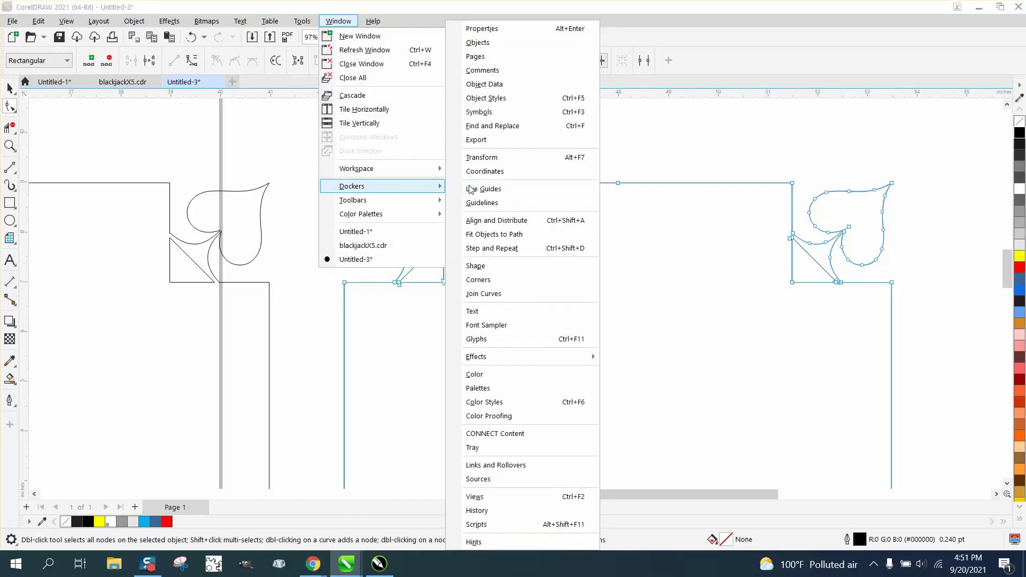
click(478, 279)
click(861, 146)
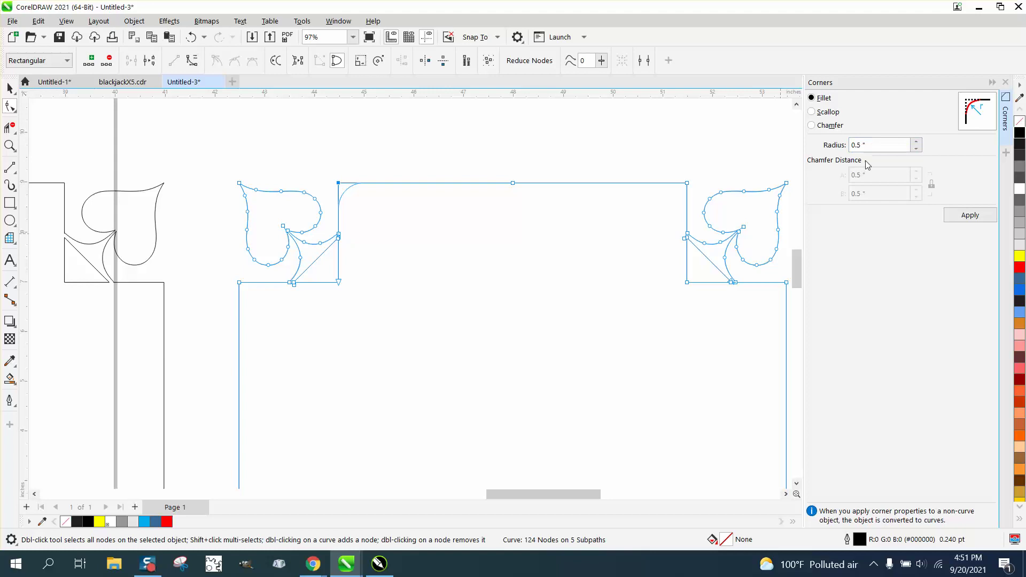
click(970, 215)
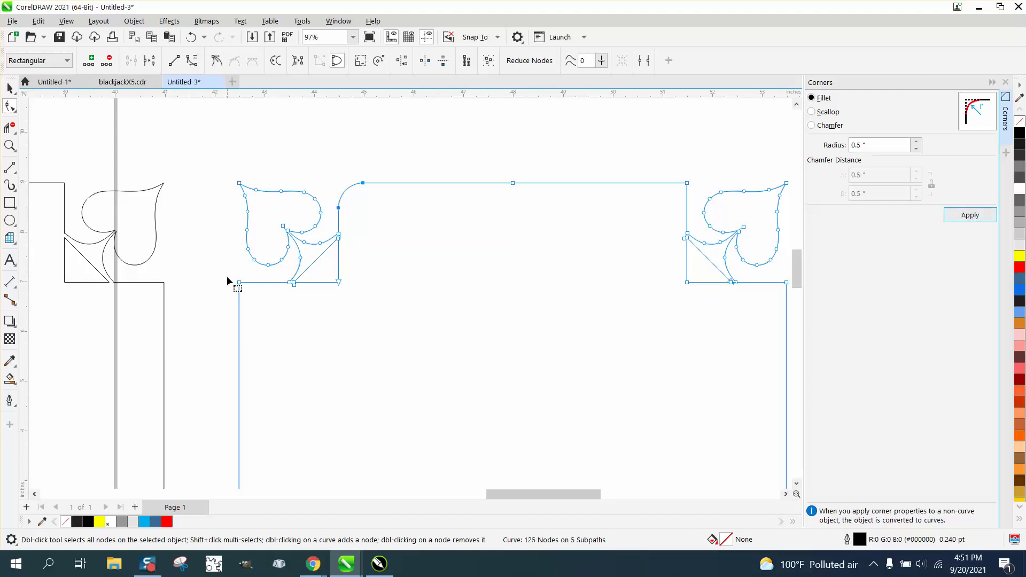
Apply the 0.5-inch fillet to the frame's remaining three upper outer corners: the left shoulder, the top edge's right corner and the right shoulder
drag(227, 278, 270, 298)
click(970, 215)
drag(675, 180, 692, 196)
click(962, 215)
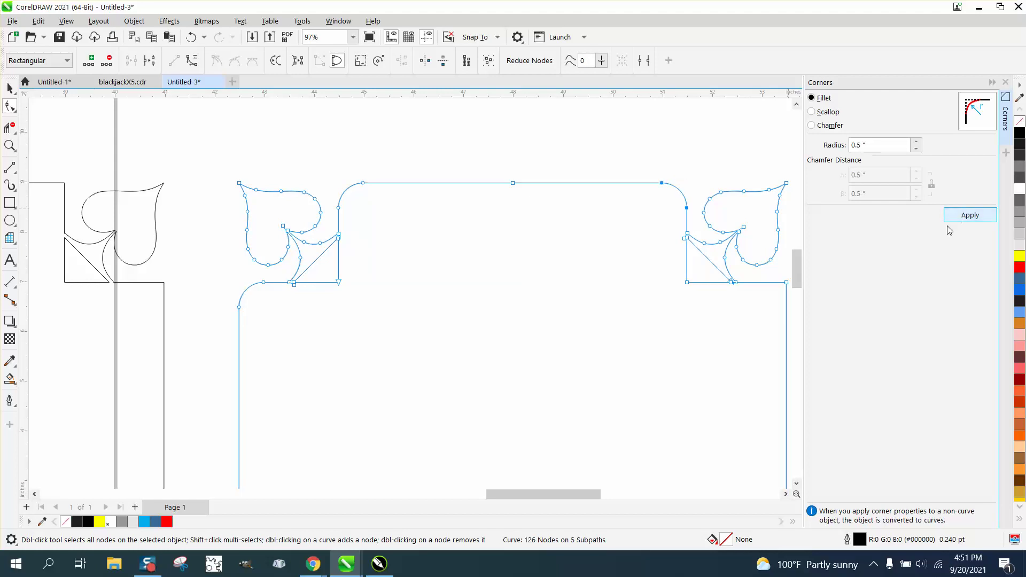
drag(765, 281, 787, 291)
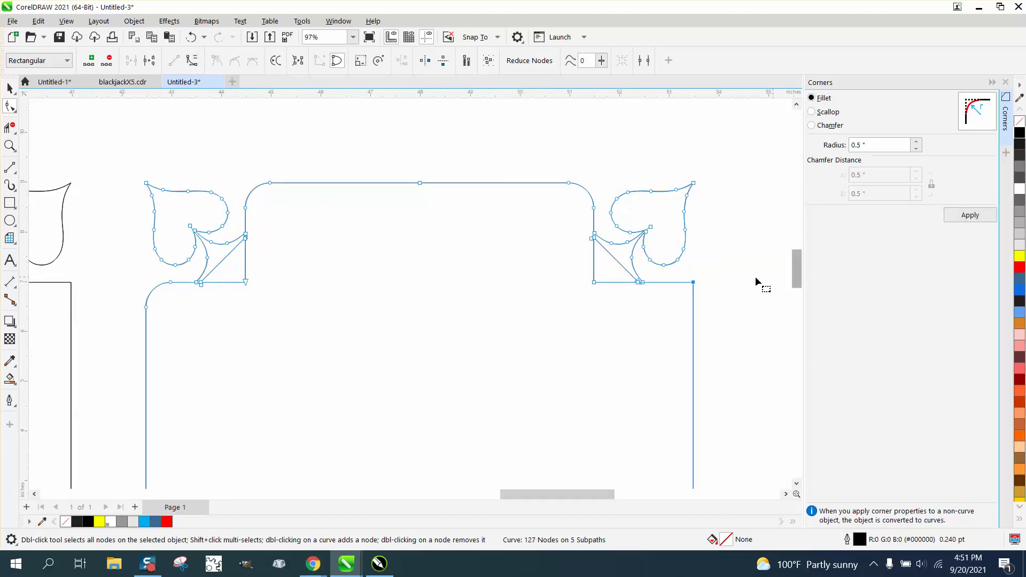
click(966, 214)
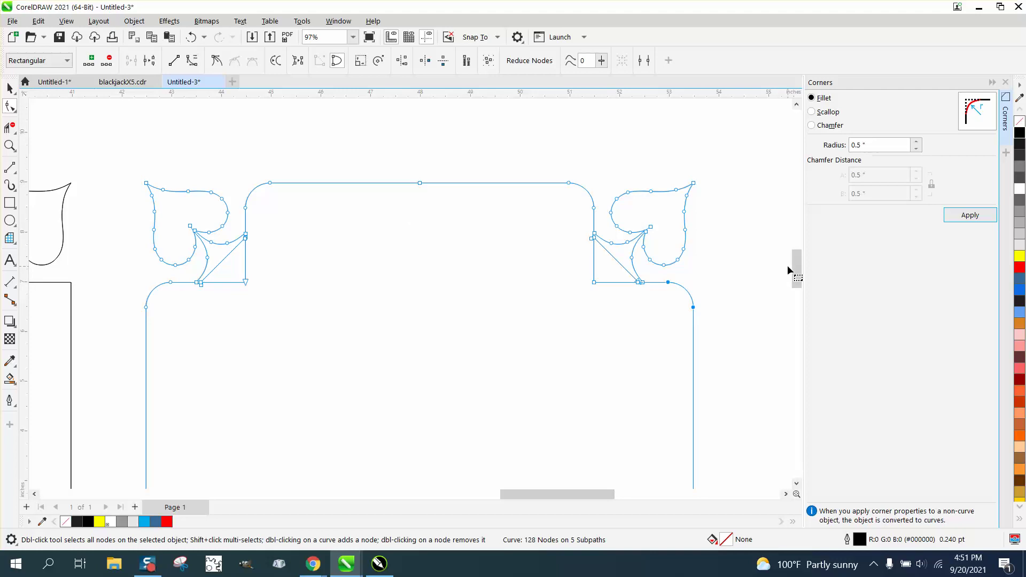
Round the four lower outer corners of the frame with the same 0.5-inch fillet, leaving the notch corners at the spades square
drag(794, 267, 795, 314)
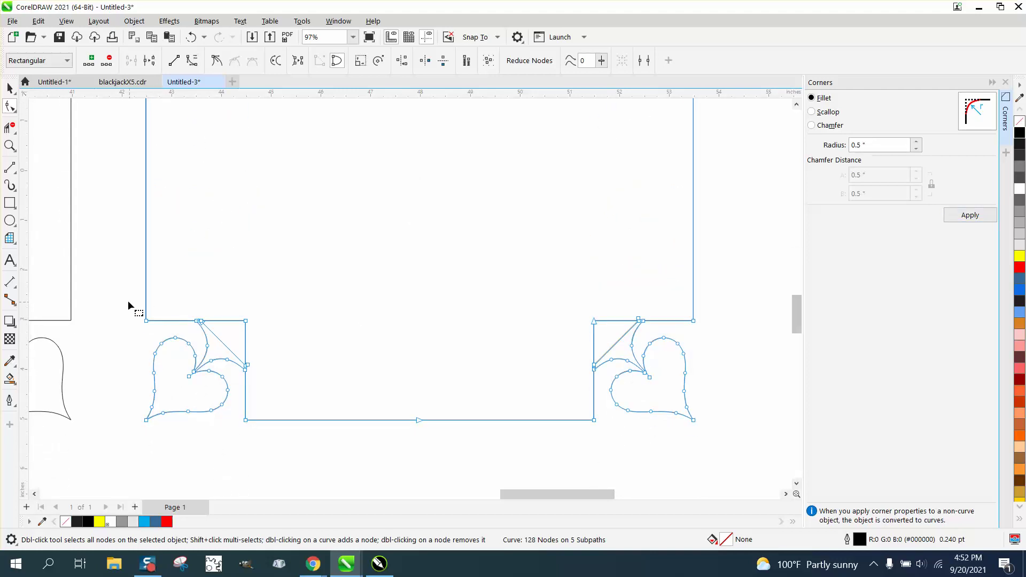
drag(149, 327, 150, 327)
click(988, 219)
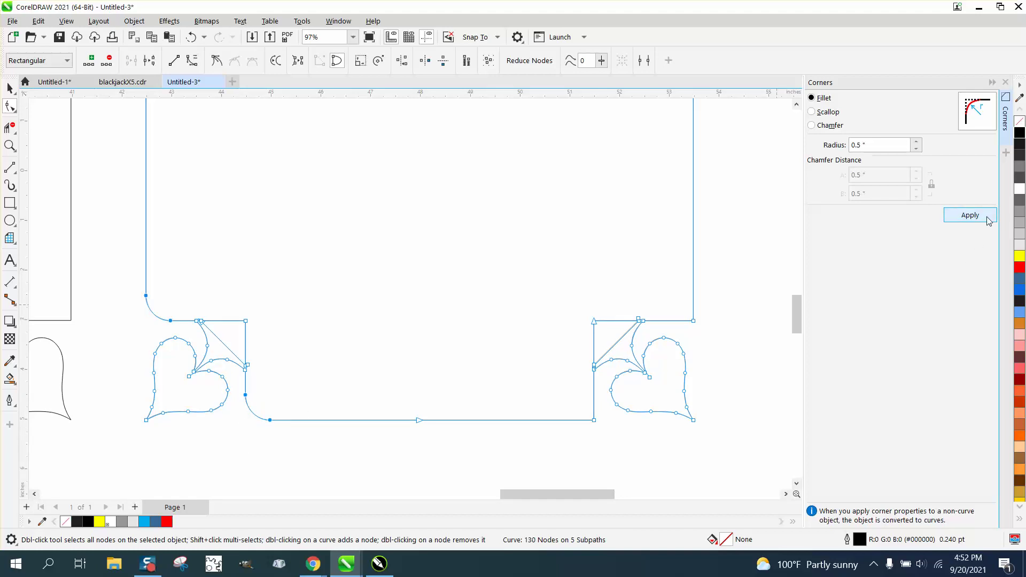
drag(564, 407, 601, 431)
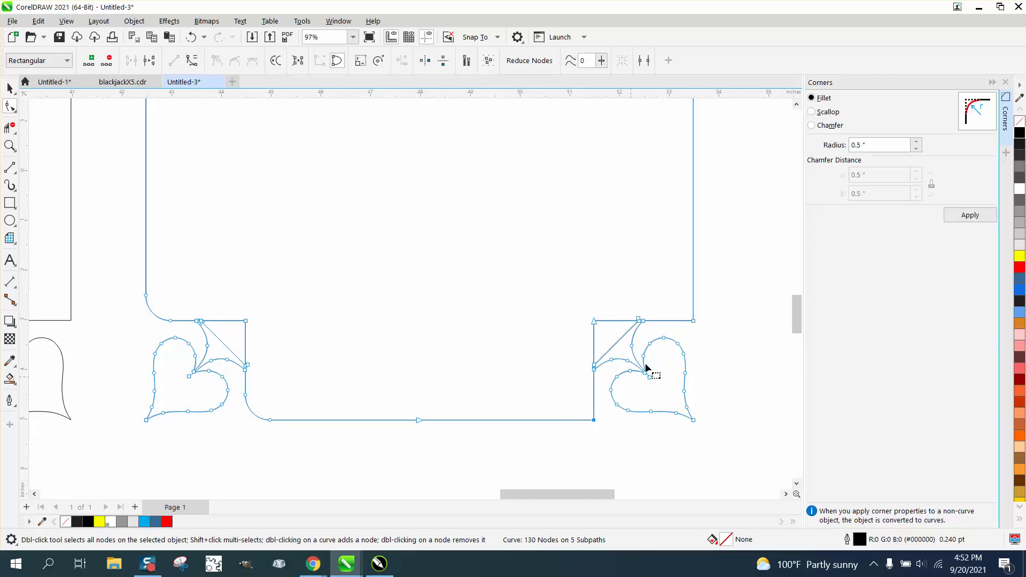
drag(671, 310, 690, 322)
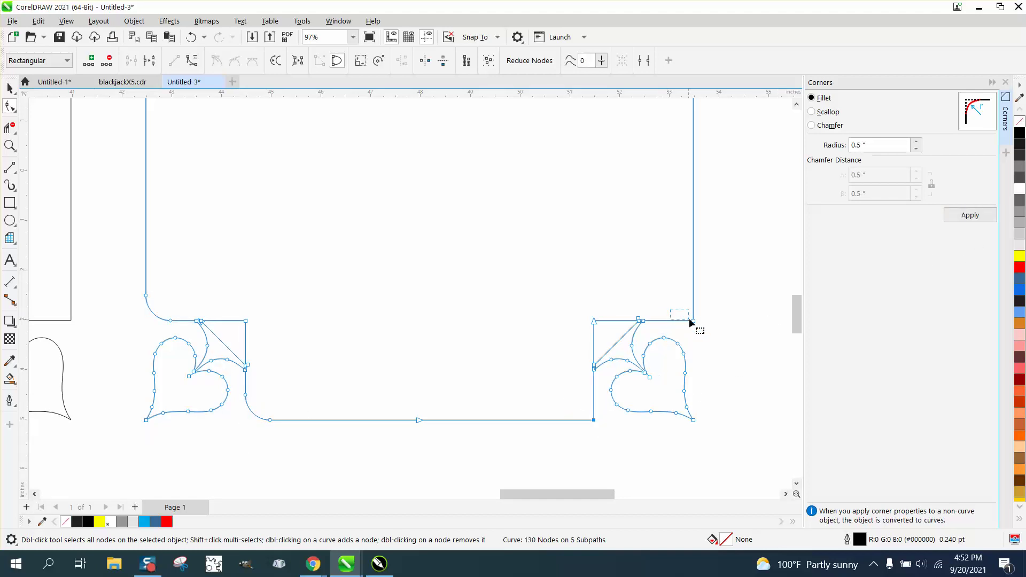
click(970, 215)
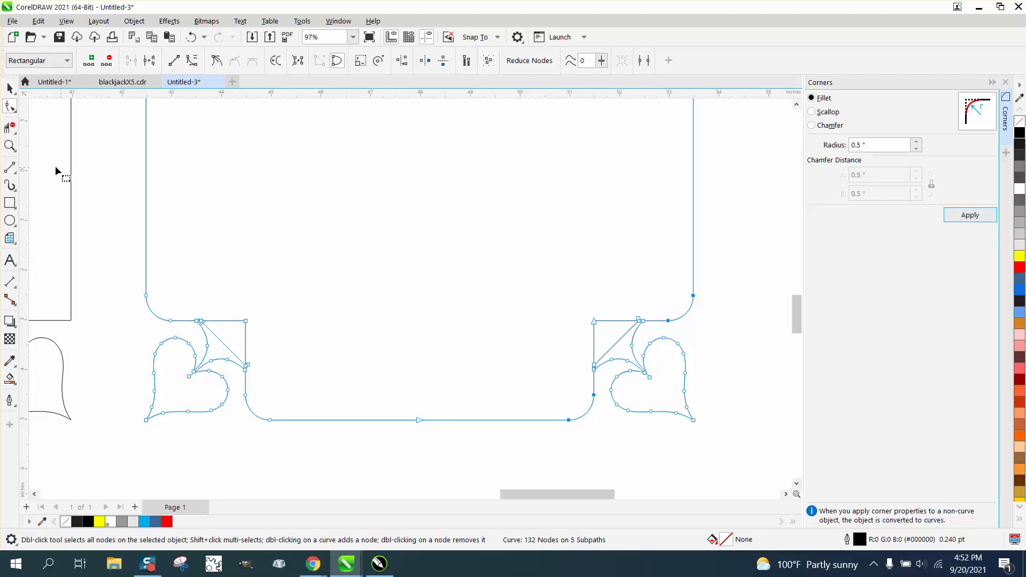
Set the outline width of the whole rounded frame to 4.0 pt
click(9, 146)
scroll(368, 345, down, 4)
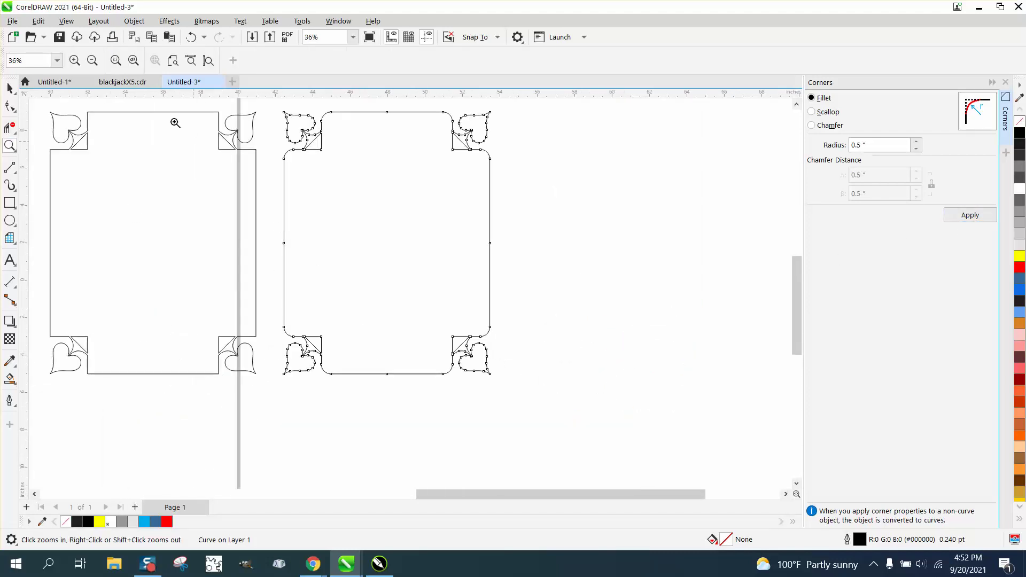
click(10, 88)
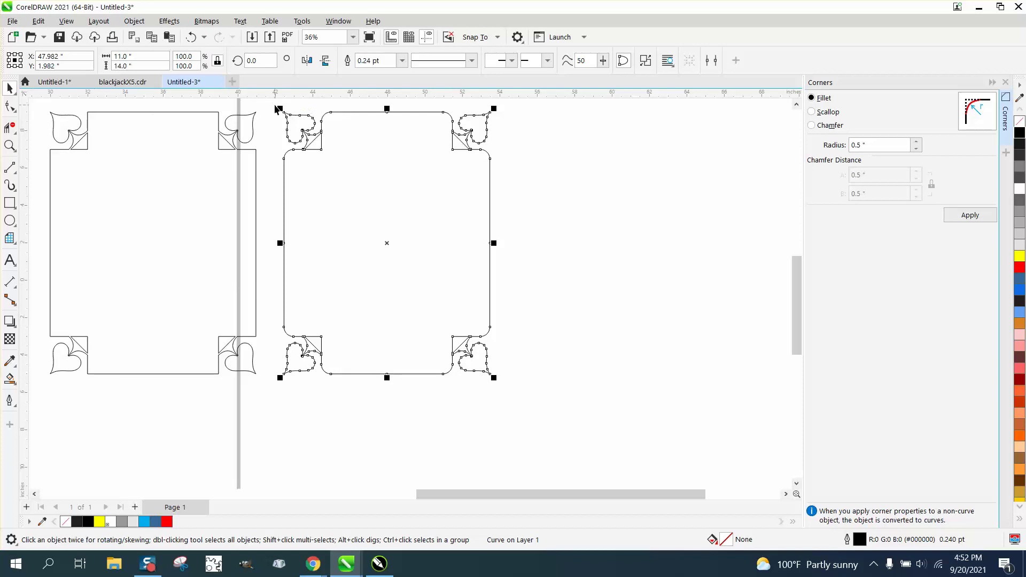
drag(269, 103, 606, 439)
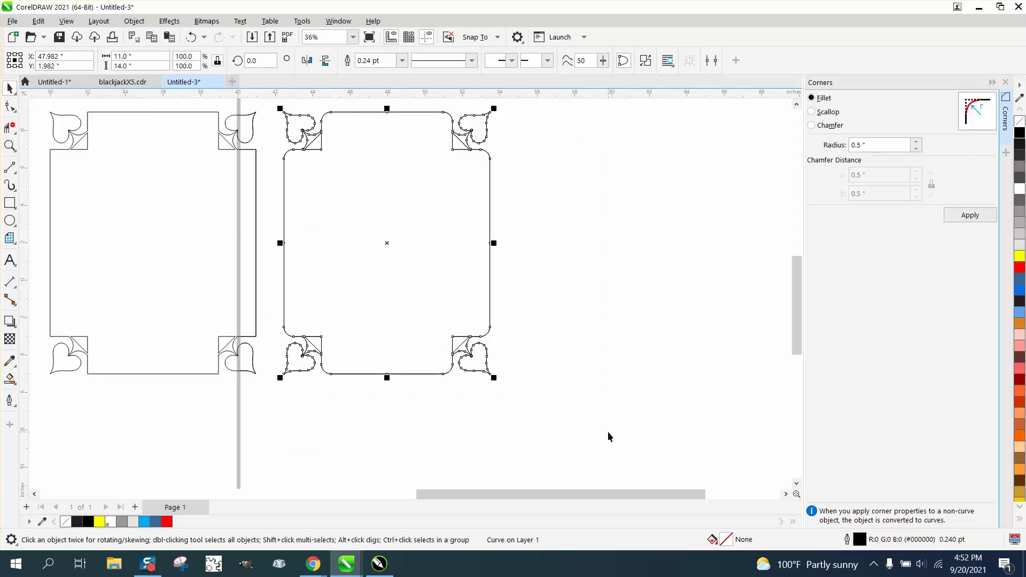
click(402, 61)
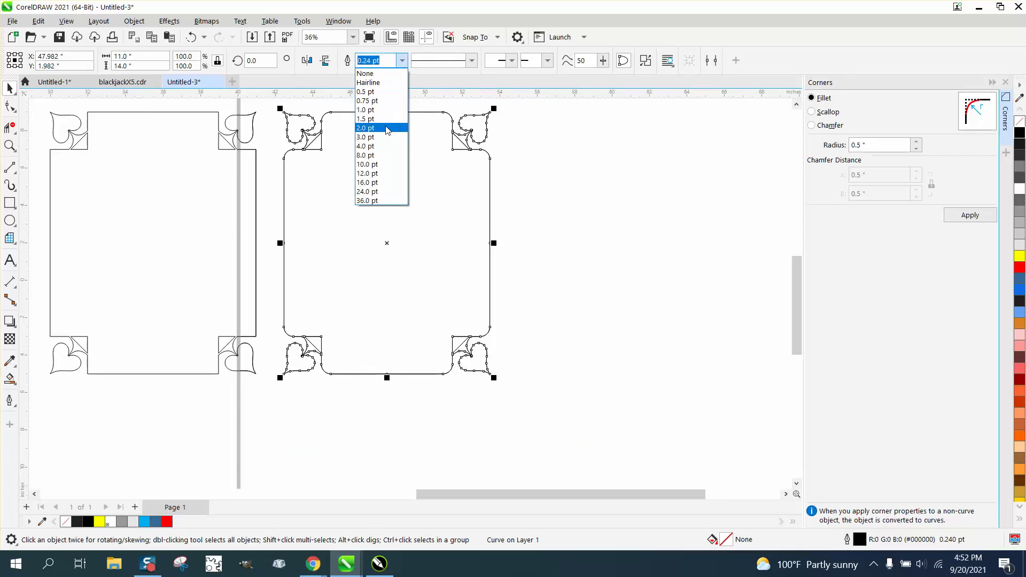
click(370, 148)
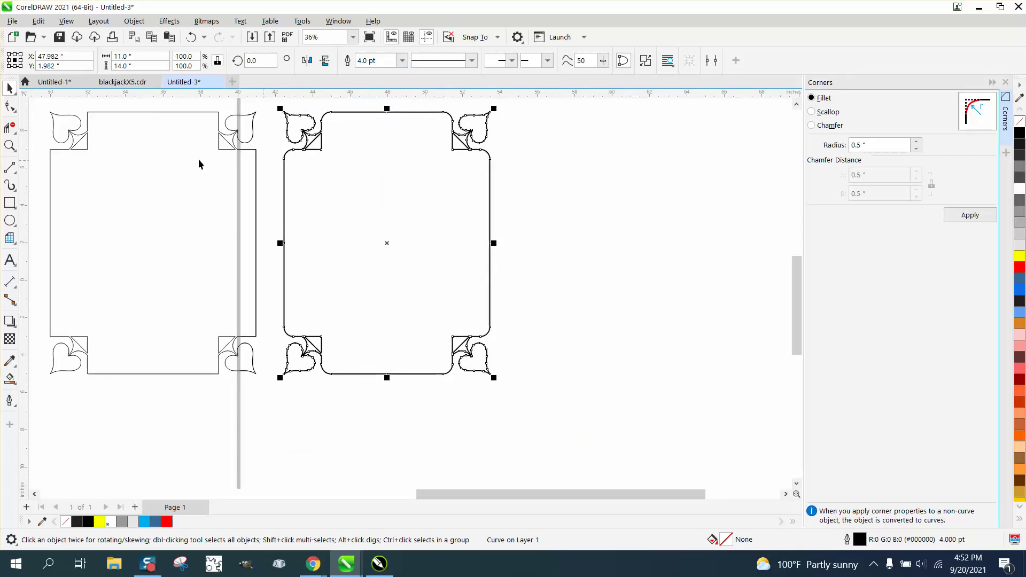
Examine up close where the upper-left spade's stem meets the thickened frame outline, and review the whole frame
click(10, 146)
drag(284, 114, 426, 202)
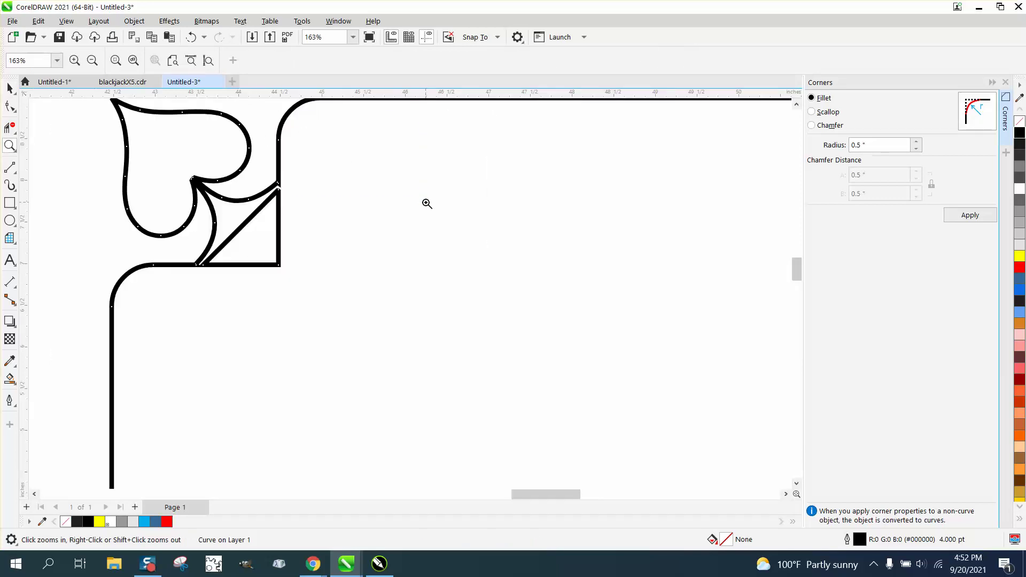
drag(256, 173, 346, 220)
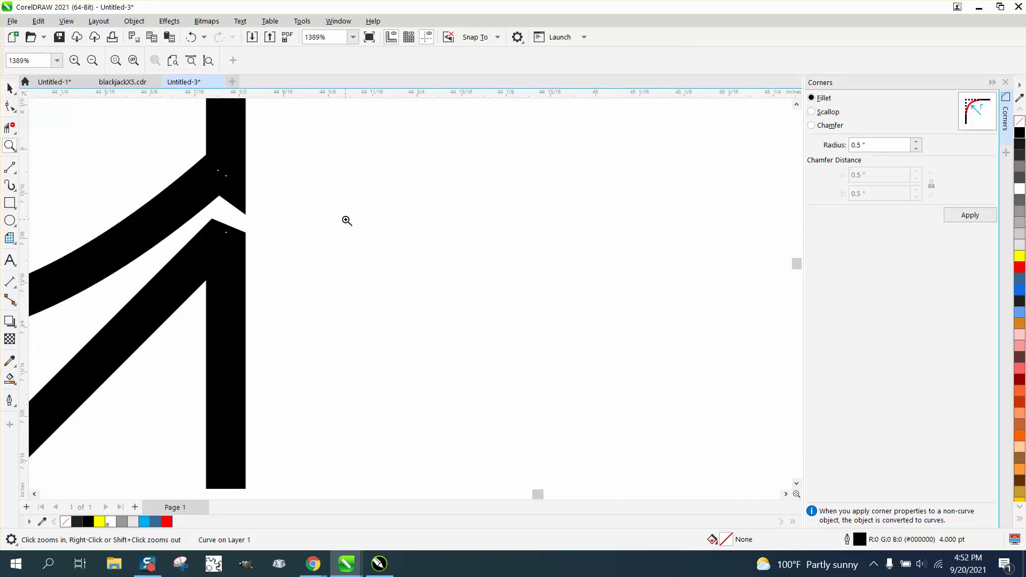
scroll(346, 220, down, 2)
scroll(346, 220, down, 3)
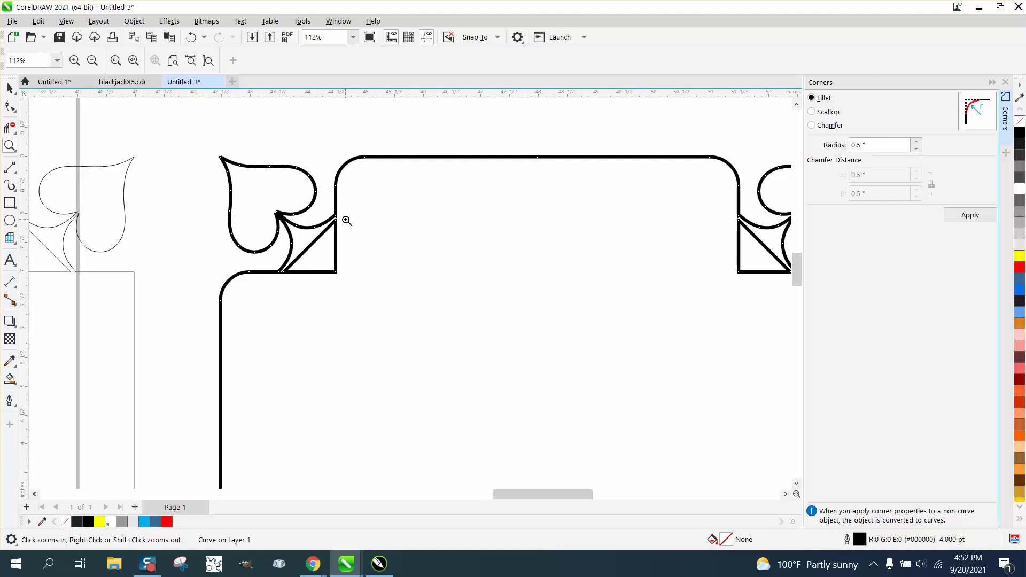
scroll(347, 220, down, 2)
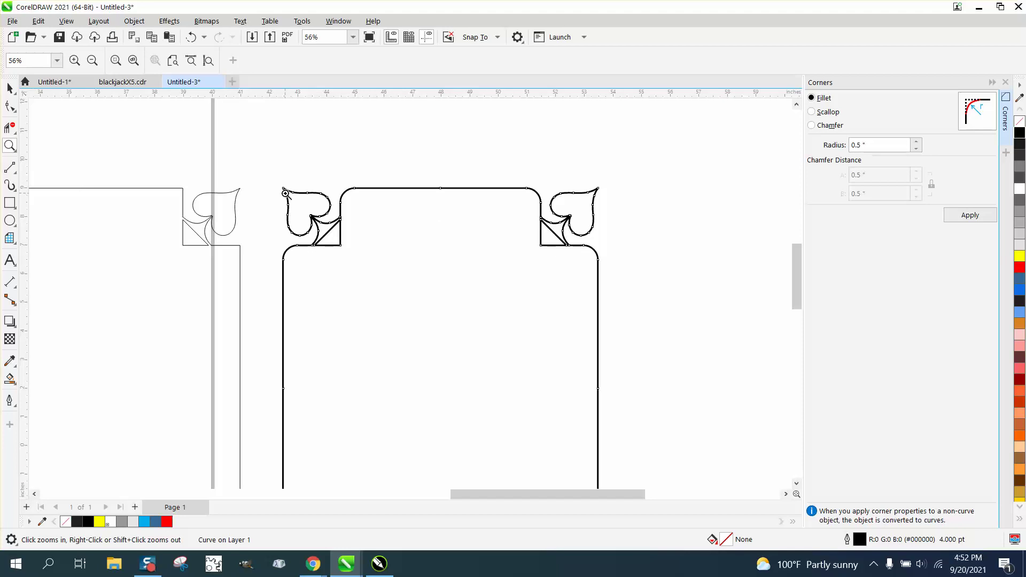
scroll(426, 193, down, 1)
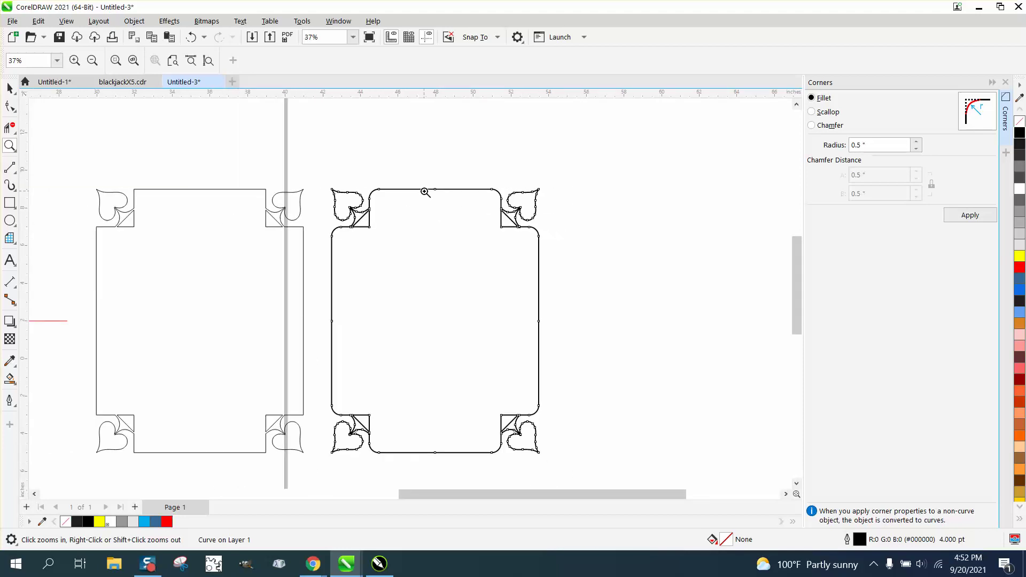